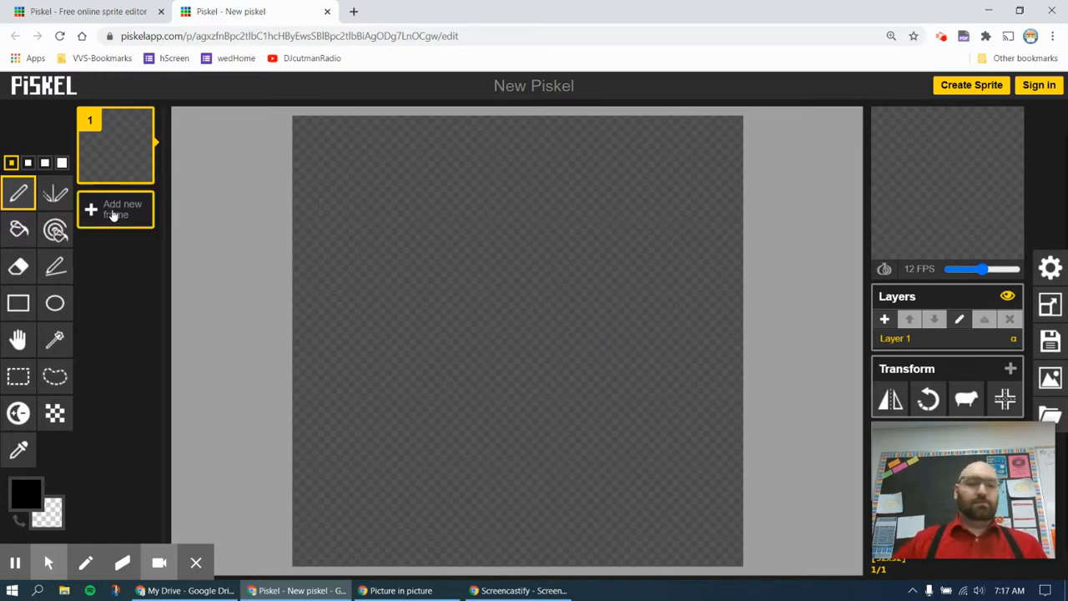
Draw black outlines of two oval eyes and a wide smiling mouth with the vertical mirror pen
mouse_move(116, 143)
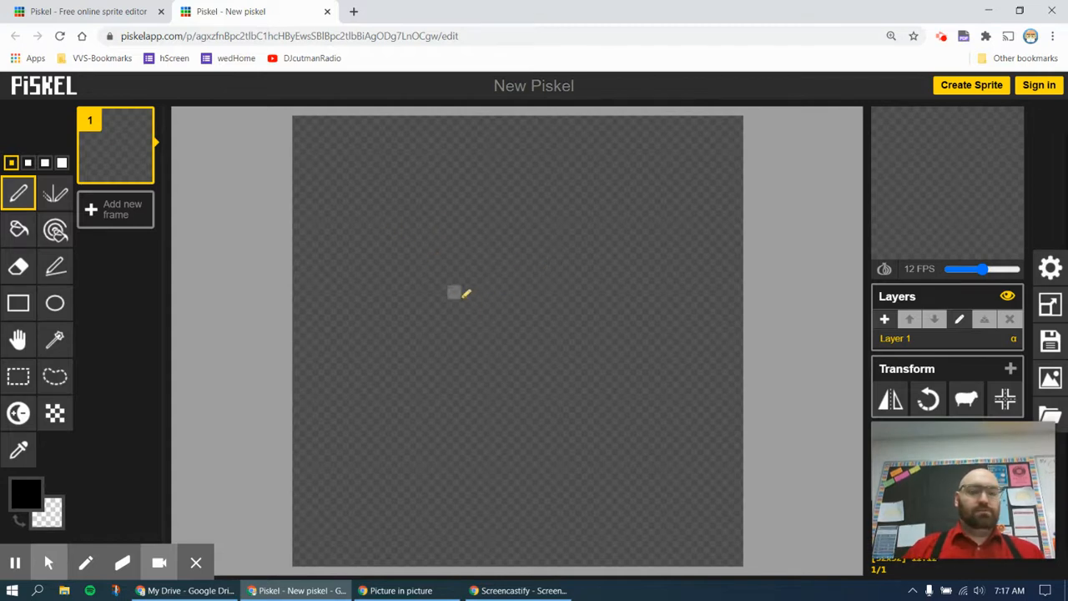
left_click(60, 203)
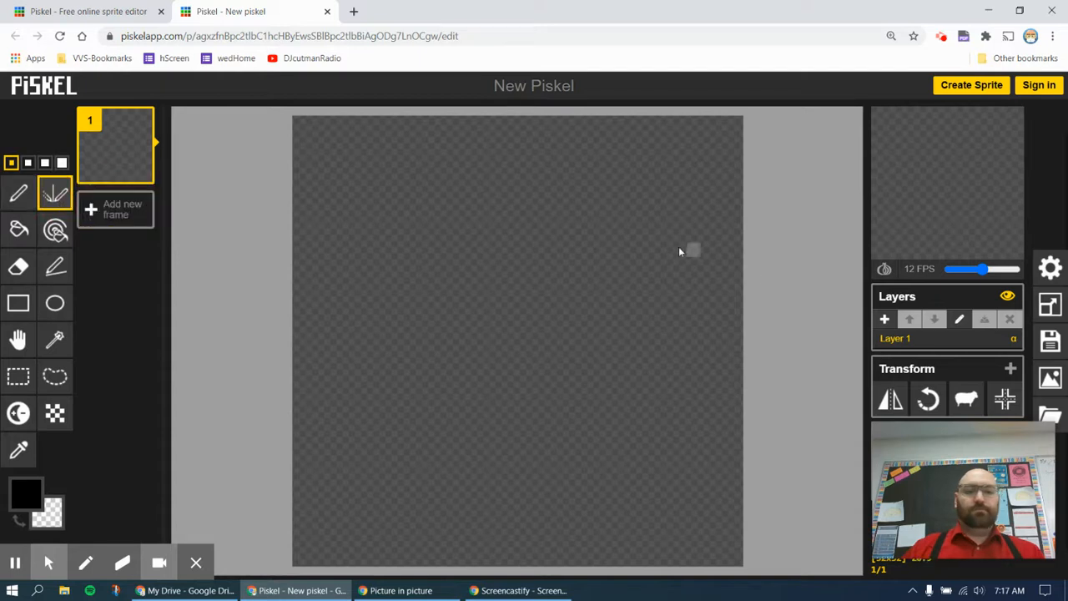
mouse_move(468, 220)
left_mouse_down()
mouse_move(425, 175)
mouse_move(398, 179)
mouse_move(380, 207)
mouse_move(379, 285)
mouse_move(424, 308)
mouse_move(460, 283)
mouse_move(470, 222)
left_mouse_up()
mouse_move(491, 374)
left_mouse_down()
mouse_move(408, 377)
mouse_move(340, 354)
mouse_move(376, 431)
mouse_move(440, 465)
mouse_move(528, 479)
mouse_move(495, 388)
mouse_move(536, 383)
mouse_move(498, 377)
left_mouse_up()
right_click(485, 376)
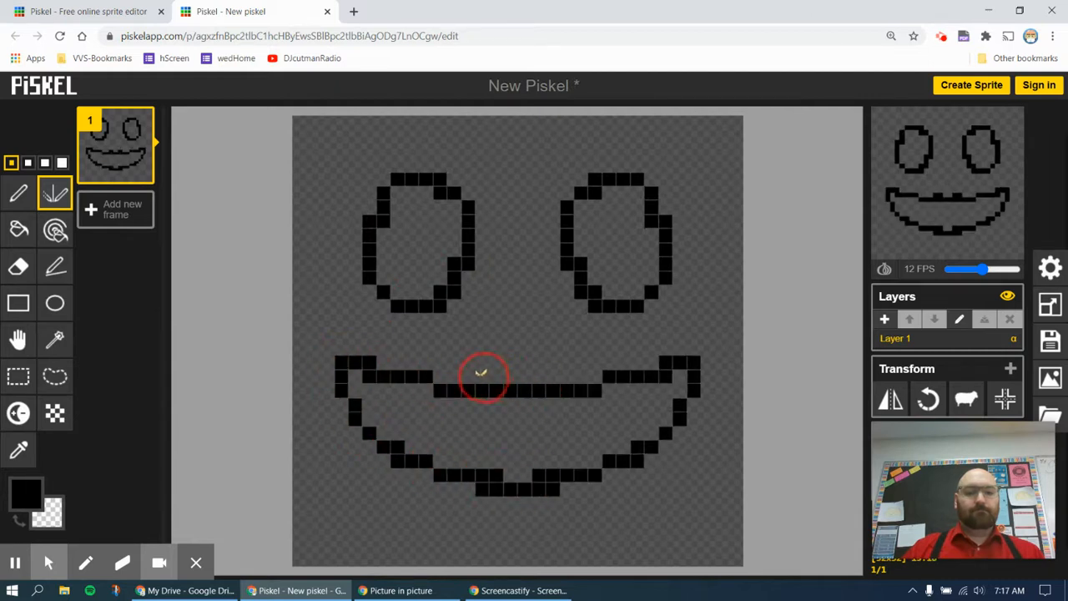
Shade the lower inner part of both eyes and the mouth below the teeth line black, erasing stray pixels
mouse_move(374, 426)
left_mouse_down()
mouse_move(510, 429)
mouse_move(511, 418)
left_mouse_up()
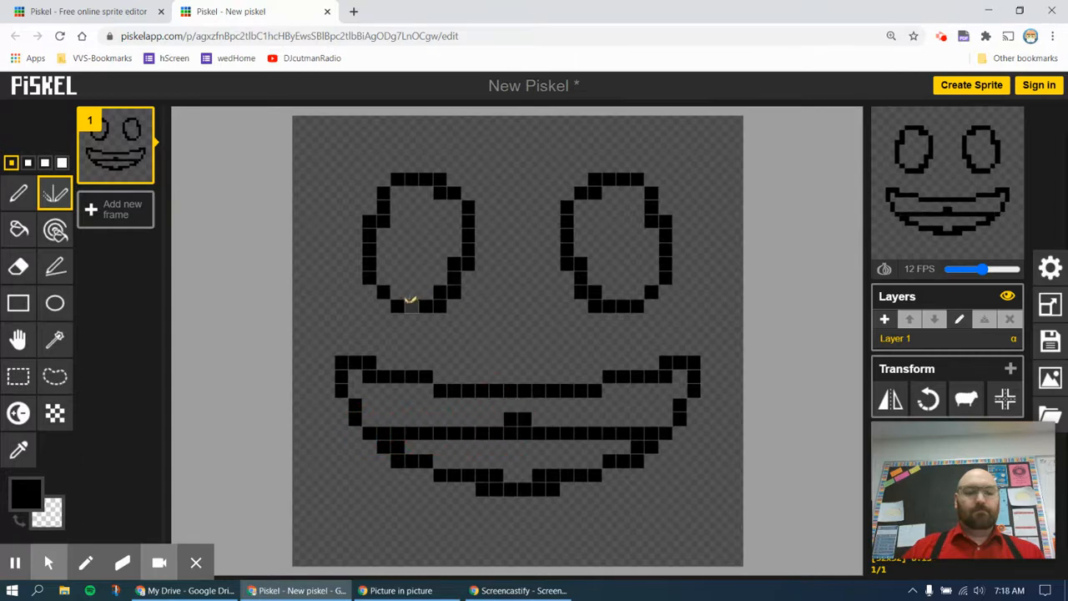
mouse_move(398, 293)
left_mouse_down()
mouse_move(432, 243)
mouse_move(465, 244)
mouse_move(409, 304)
mouse_move(429, 272)
mouse_move(412, 294)
left_mouse_up()
mouse_move(412, 447)
left_mouse_down()
mouse_move(477, 436)
mouse_move(567, 442)
mouse_move(470, 445)
mouse_move(550, 462)
mouse_move(459, 460)
mouse_move(500, 456)
mouse_move(521, 473)
left_mouse_up()
right_click(513, 418)
Fill the teeth and the open parts of both eyes with white #ffffff, and reselect the vertical mirror pen
left_click(18, 228)
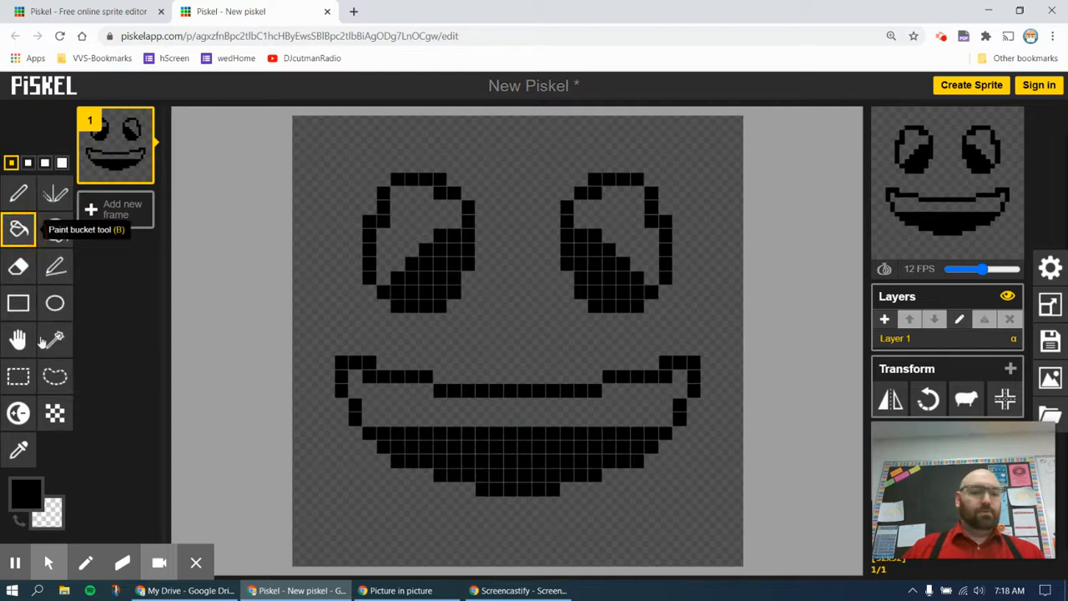
left_click(25, 495)
left_click(52, 339)
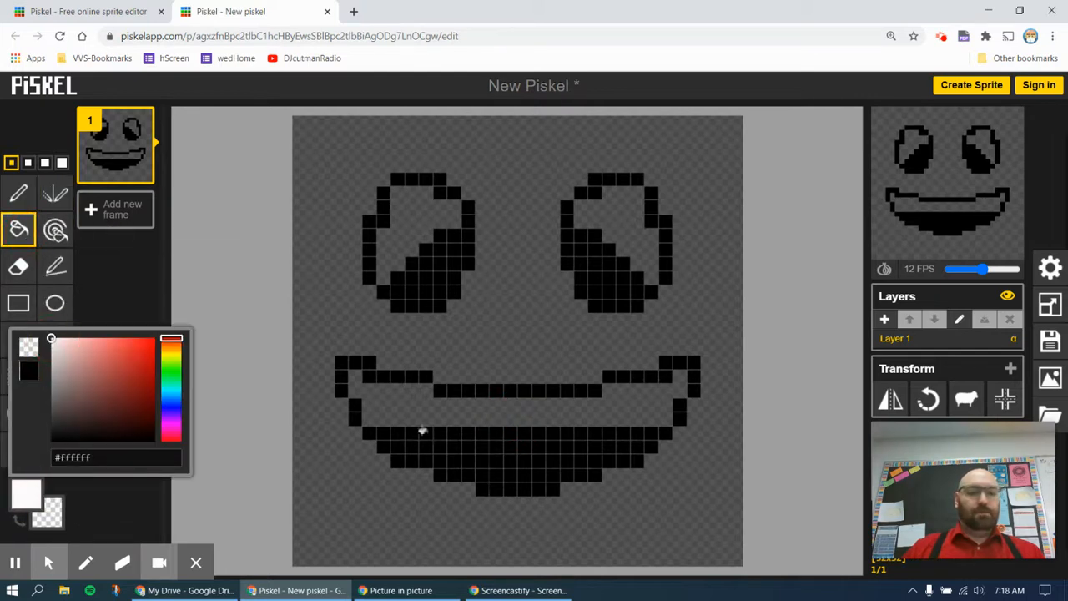
left_click(429, 405)
left_click(388, 216)
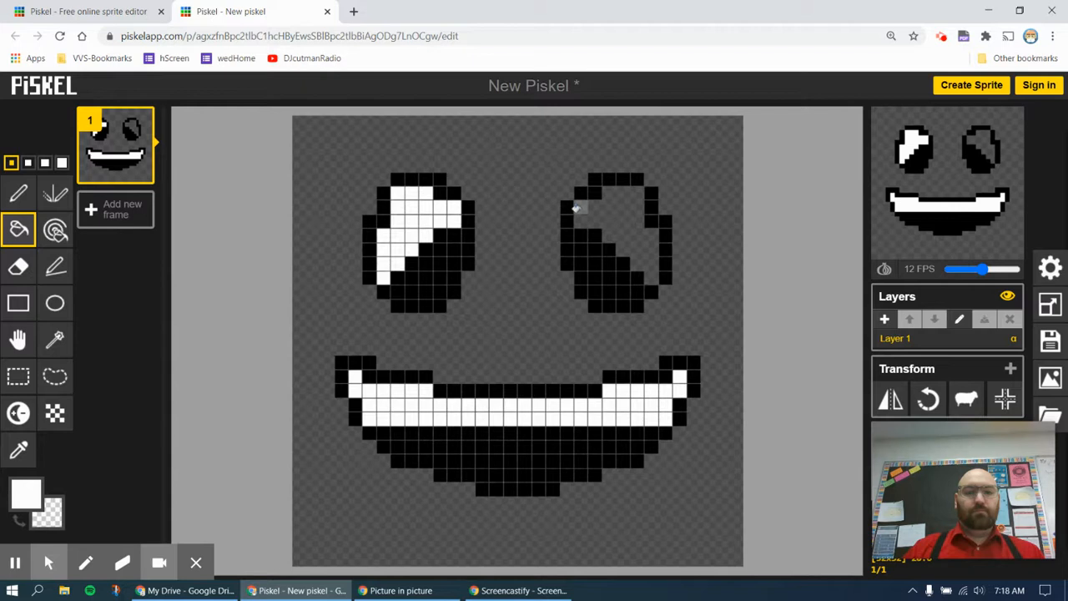
left_click(623, 207)
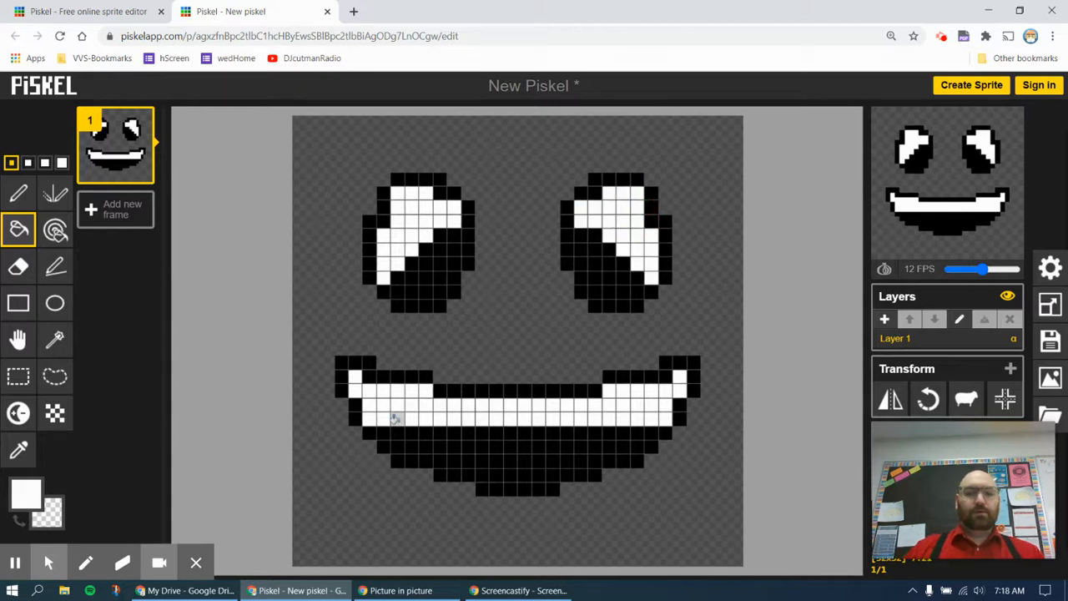
left_click(19, 193)
left_click(48, 198)
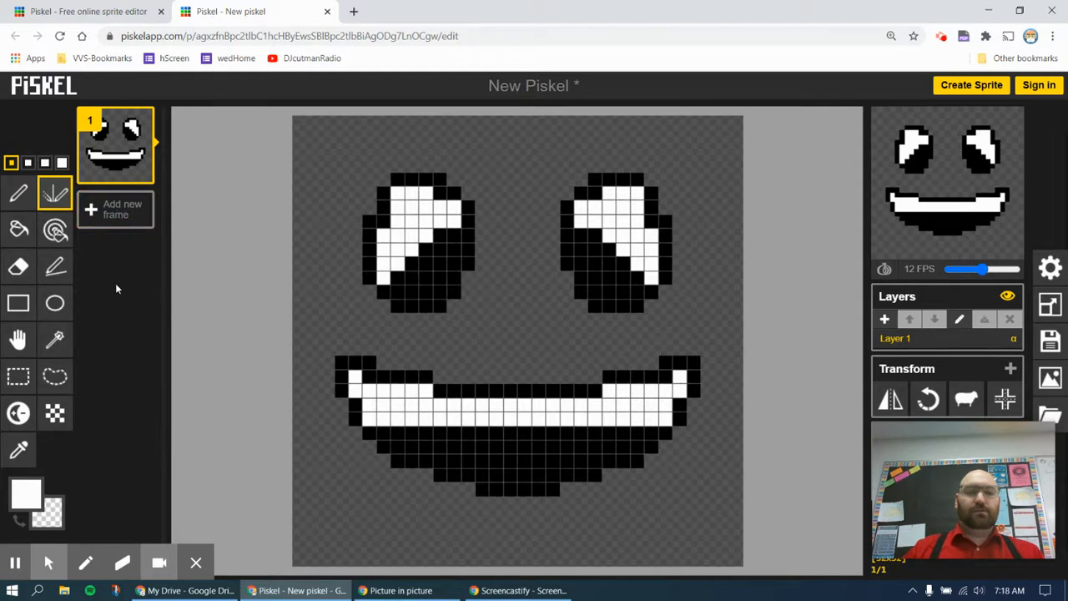
left_click(105, 215)
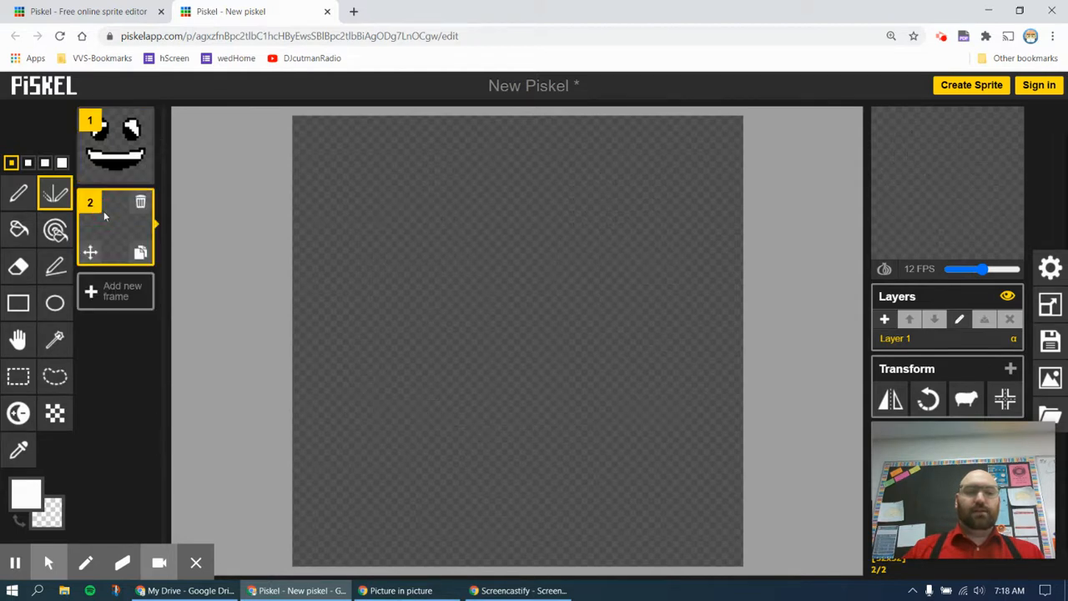
mouse_move(964, 188)
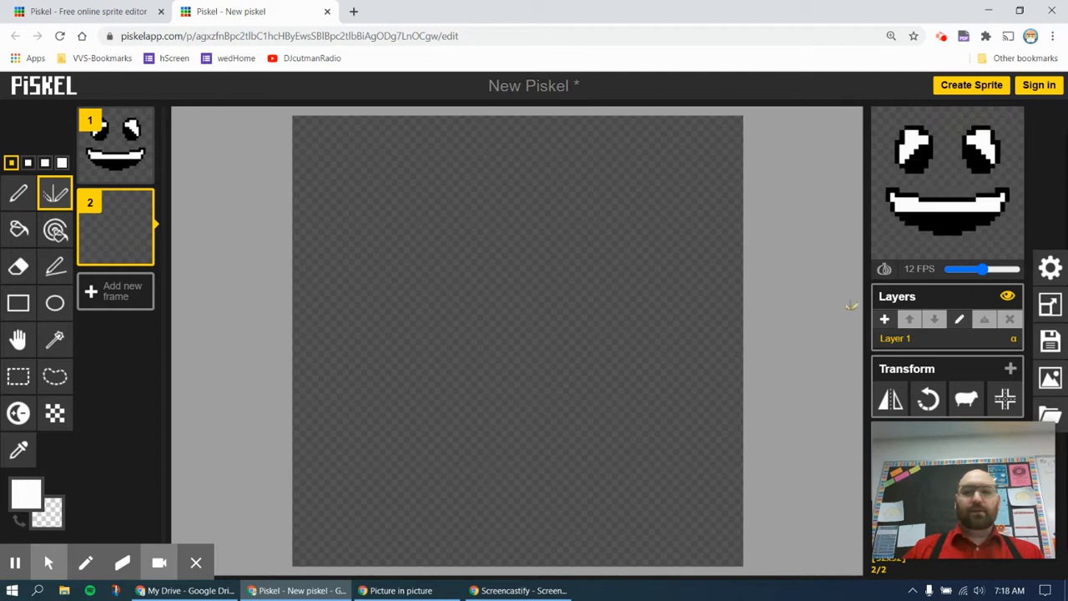
mouse_move(114, 144)
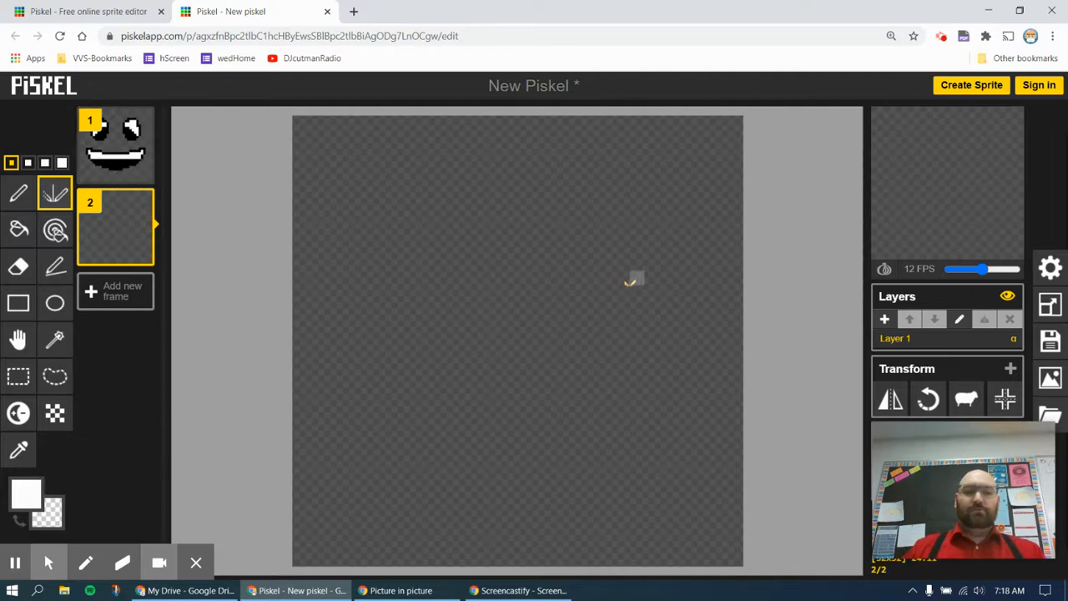
left_click(117, 146)
left_click(112, 220)
left_click(117, 171)
left_click(119, 193)
left_click(117, 171)
left_click(122, 210)
left_click(117, 170)
left_click(118, 210)
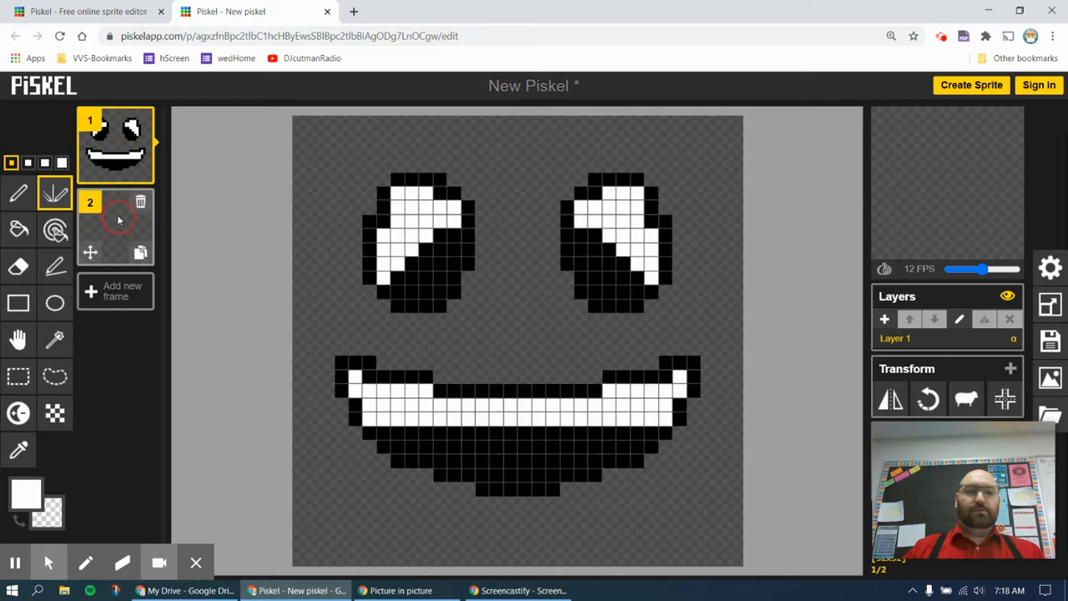
left_click(122, 158)
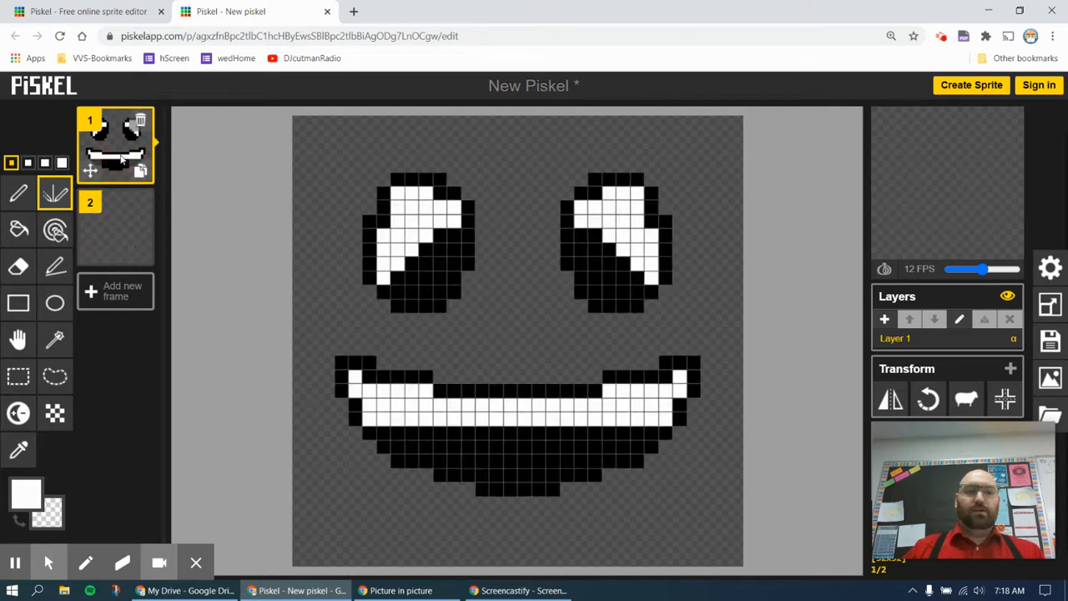
mouse_move(926, 164)
mouse_move(142, 209)
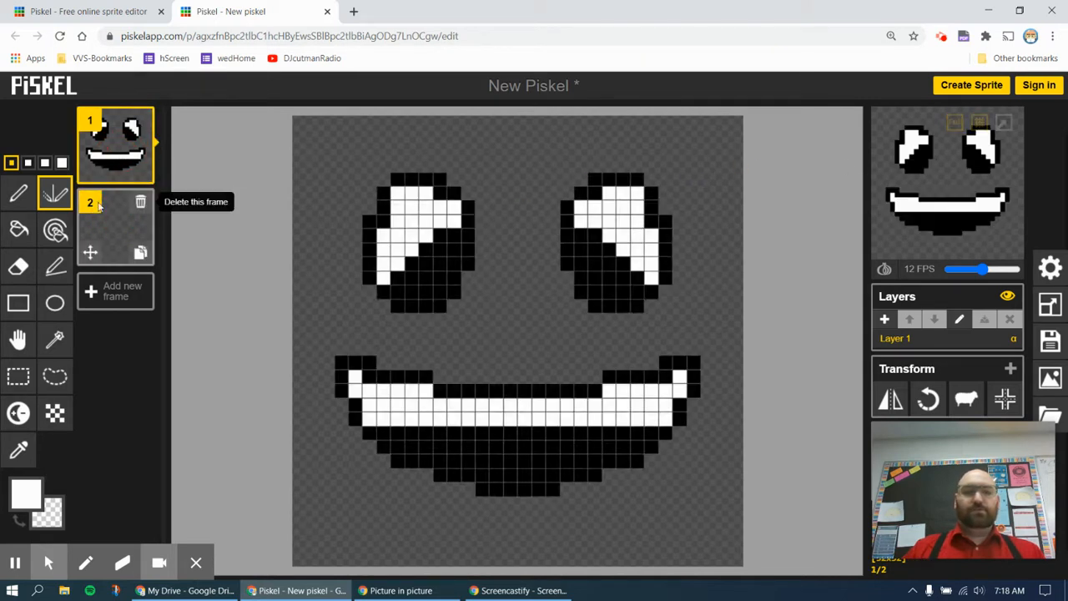
left_click(141, 204)
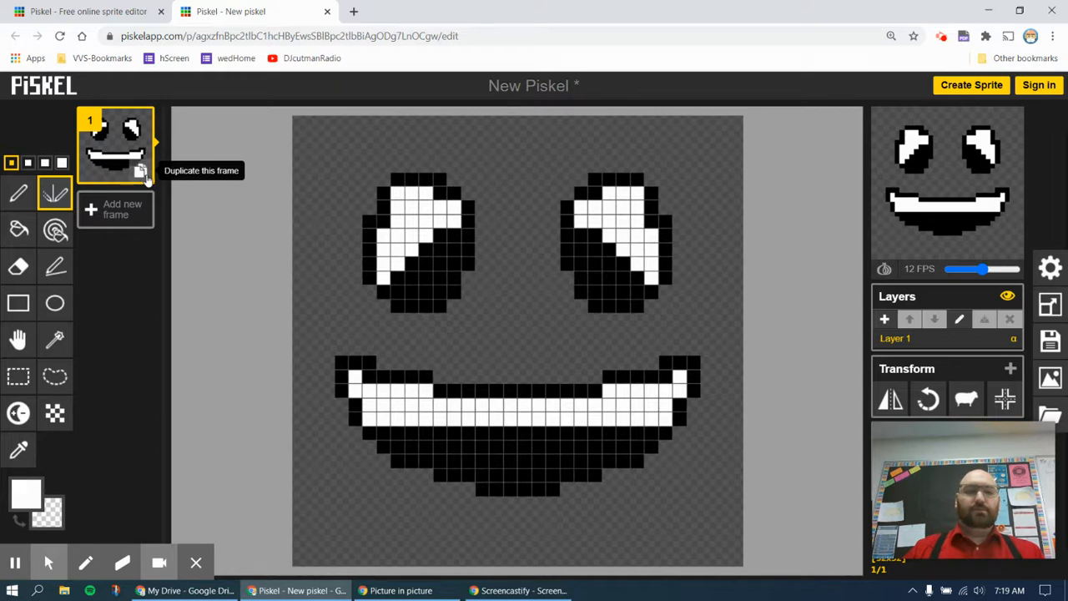
Duplicate the face frame and switch between the two frames to compare them
left_click(140, 172)
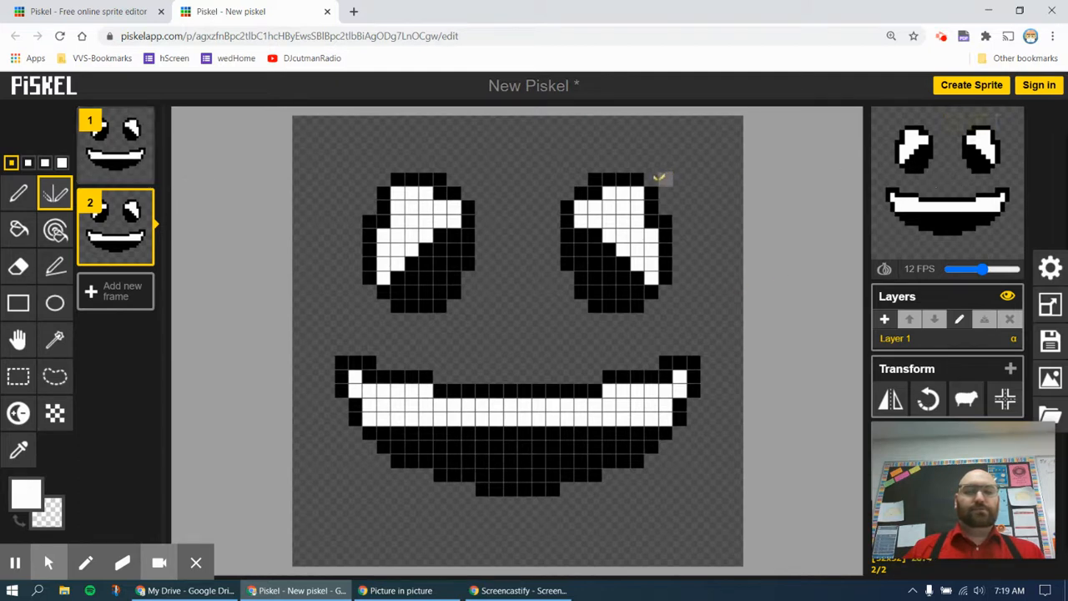
left_click(118, 152)
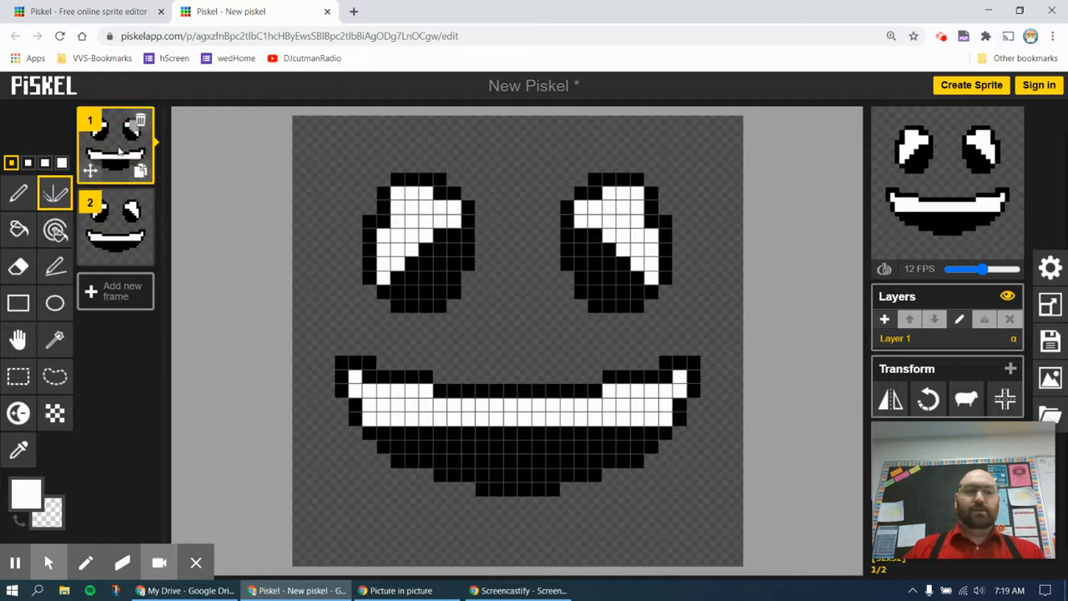
left_click(121, 230)
left_click(121, 167)
left_click(122, 231)
left_click(119, 162)
left_click(120, 230)
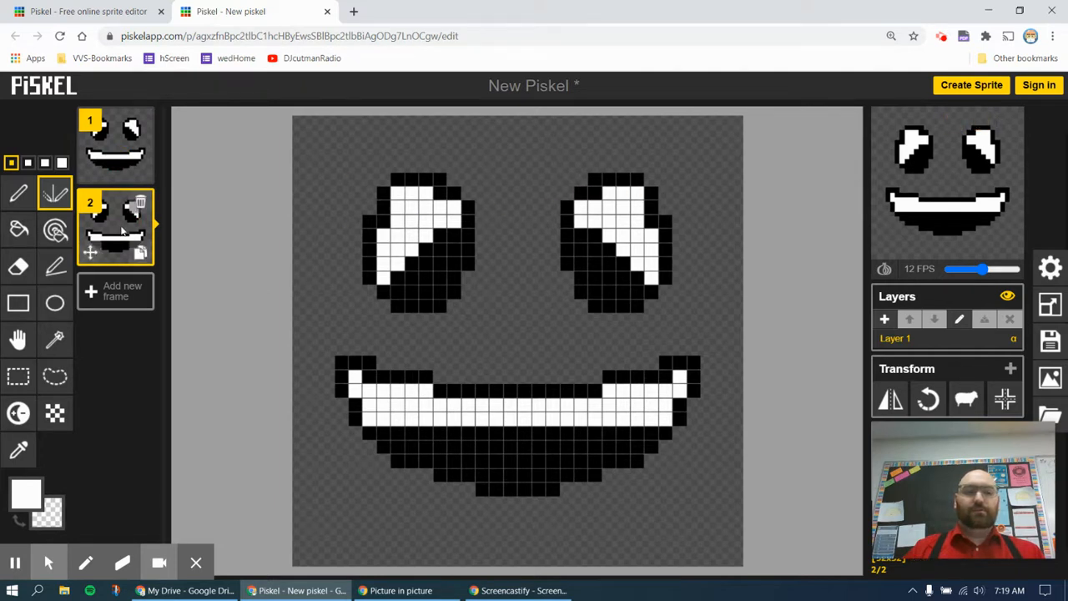
On the second frame, draw black mirrored eyelid lines across the upper eyes and erase the eye pixels above them
left_click(26, 495)
left_click_drag(100, 406, 72, 449)
left_click(166, 259)
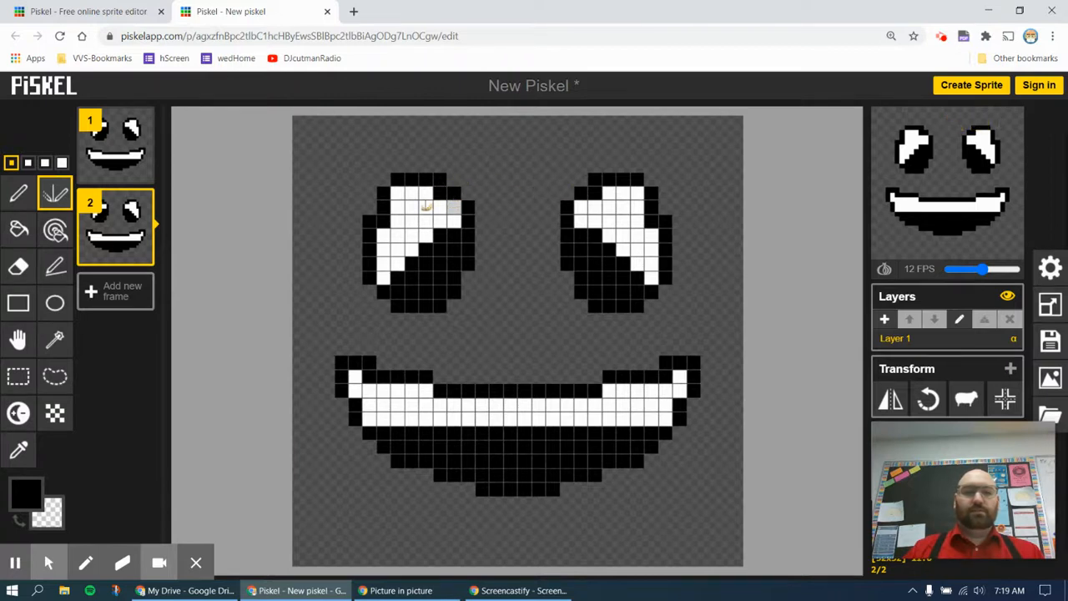
left_click_drag(398, 206, 451, 203)
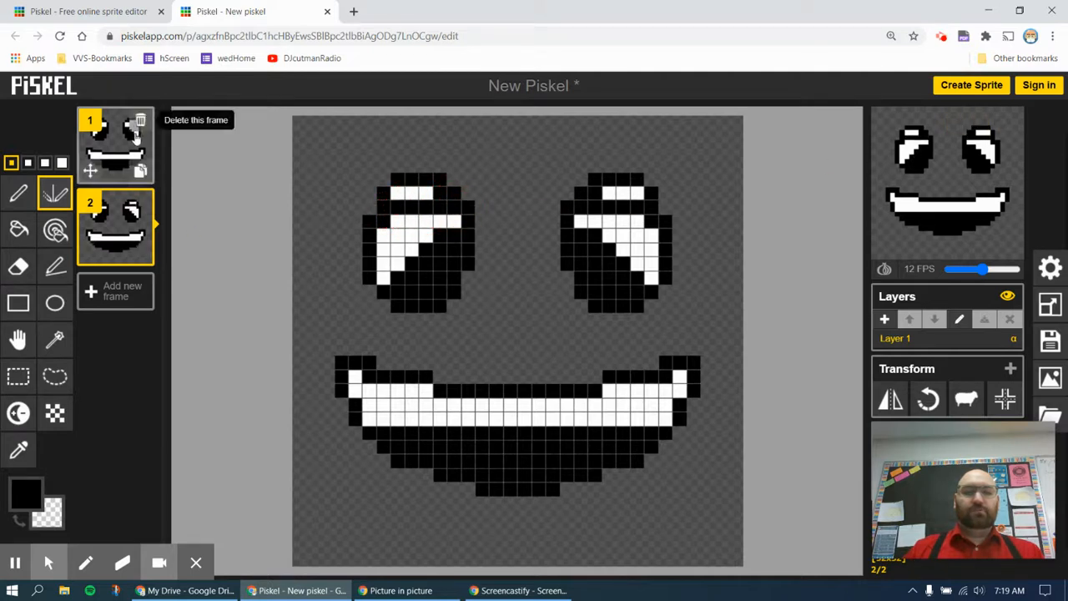
mouse_move(460, 185)
left_mouse_down()
mouse_move(379, 193)
mouse_move(403, 172)
mouse_move(464, 174)
left_mouse_up()
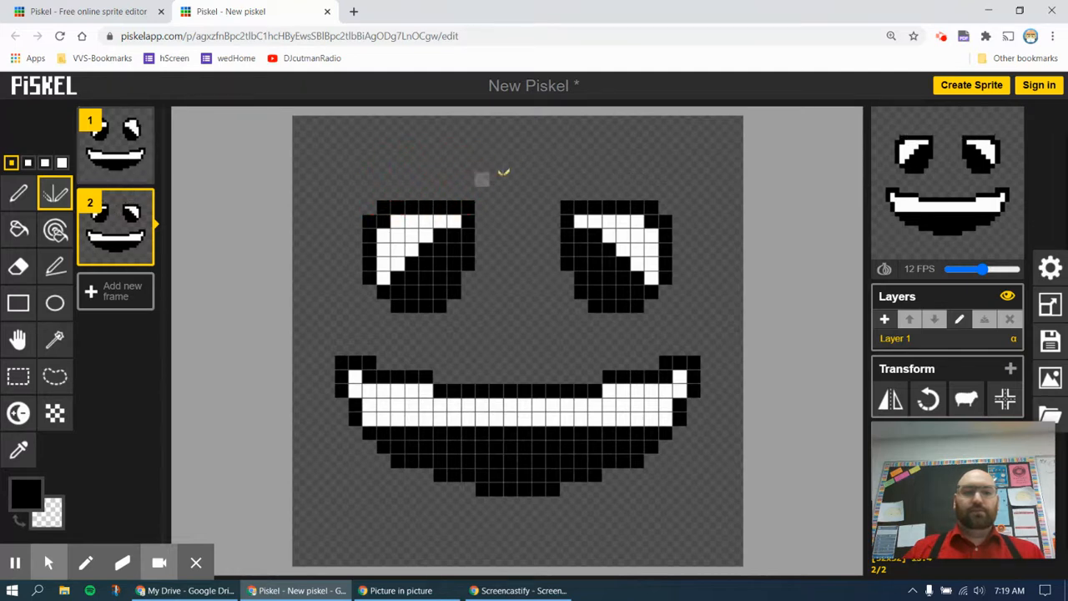
Set the animation speed to 4 FPS and turn on onion skin, comparing the first and second frames
left_click_drag(983, 269, 968, 271)
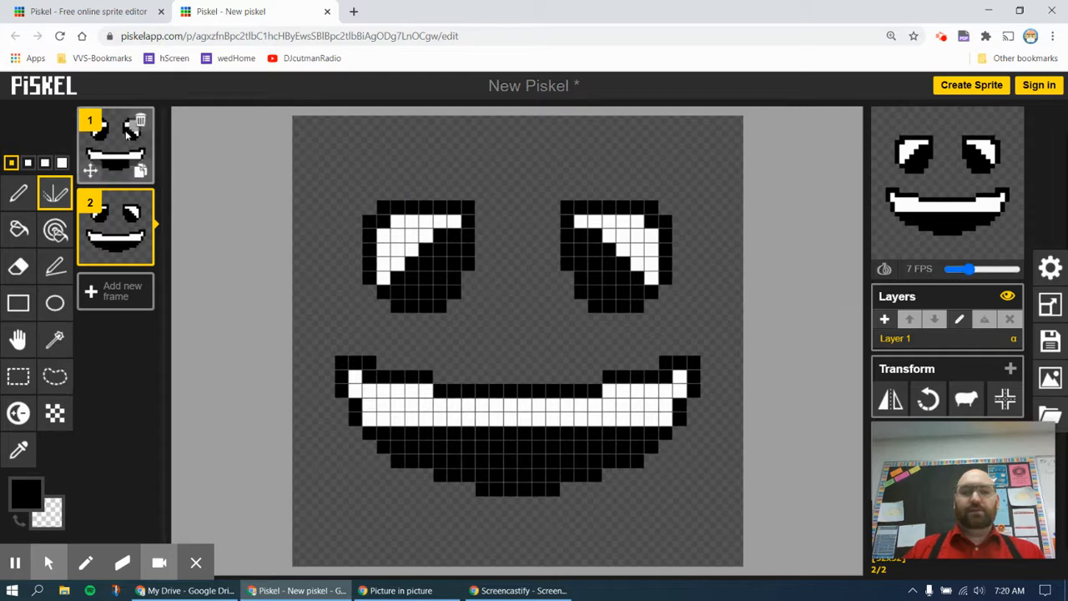
mouse_move(971, 267)
left_mouse_down()
mouse_move(1020, 269)
mouse_move(964, 273)
left_mouse_up()
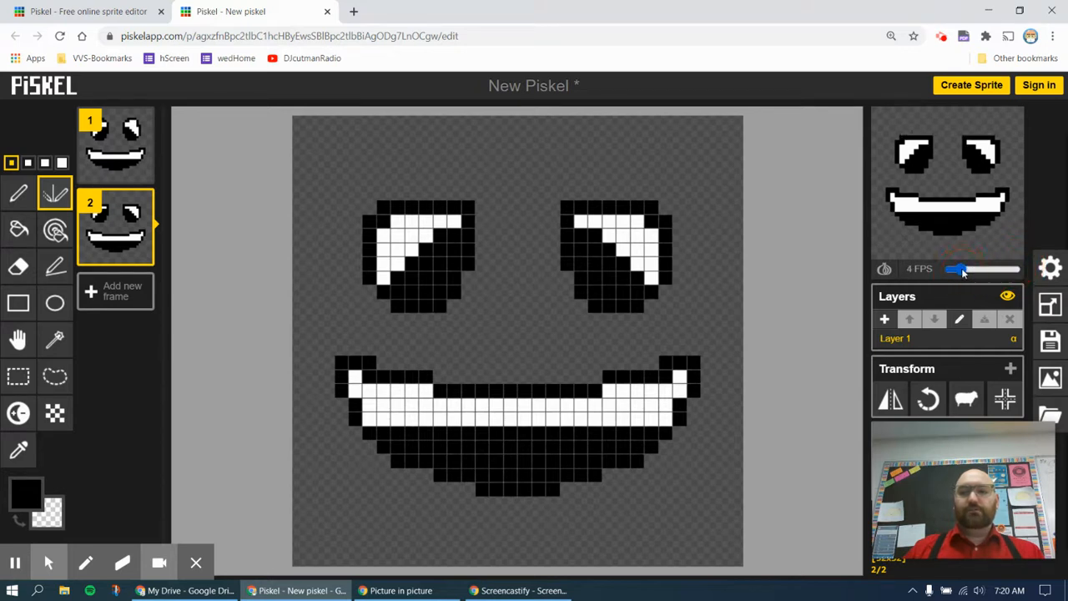
left_click(885, 272)
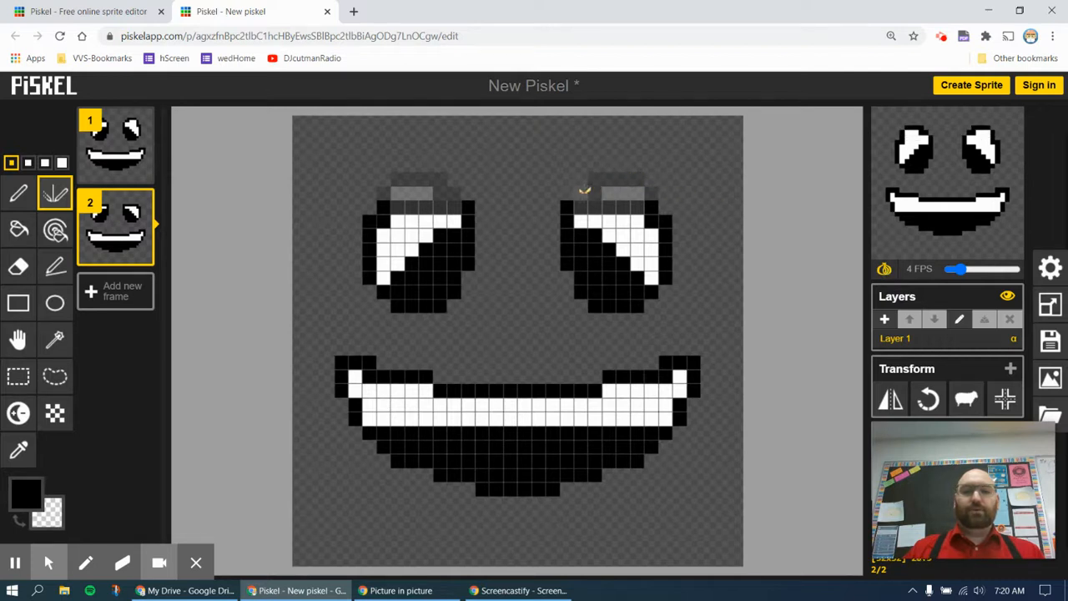
mouse_move(106, 149)
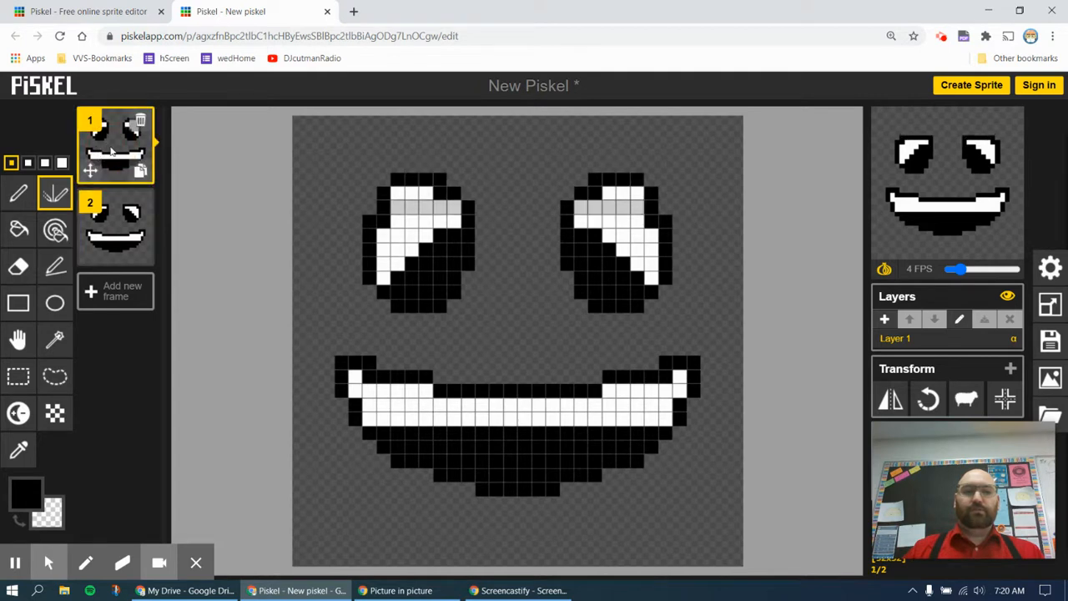
mouse_move(114, 228)
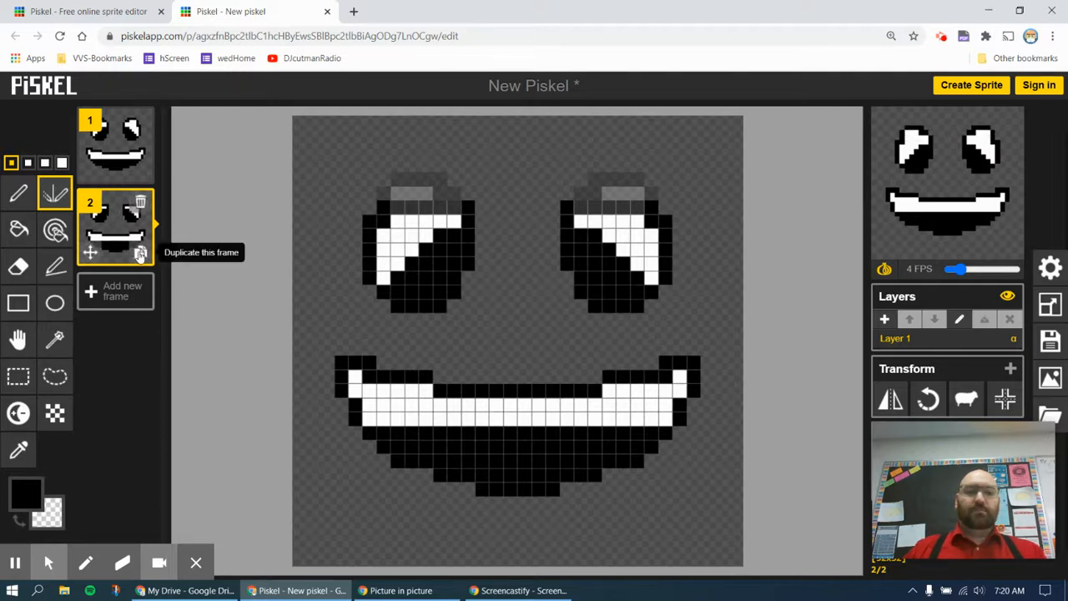
Duplicate the second frame and lower its eyelids to about half-closed, erasing the eye pixels above the new black lid lines
left_click(140, 253)
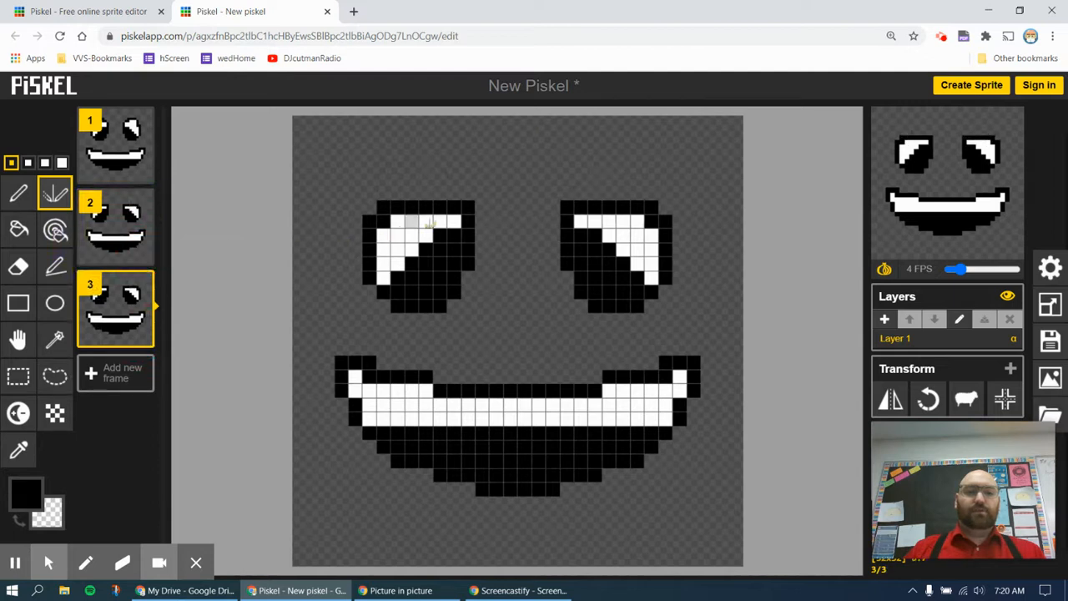
mouse_move(458, 242)
left_mouse_down()
mouse_move(413, 250)
mouse_move(362, 233)
mouse_move(465, 232)
mouse_move(373, 222)
mouse_move(377, 207)
mouse_move(442, 203)
mouse_move(486, 219)
left_mouse_up()
key("ctrl+z")
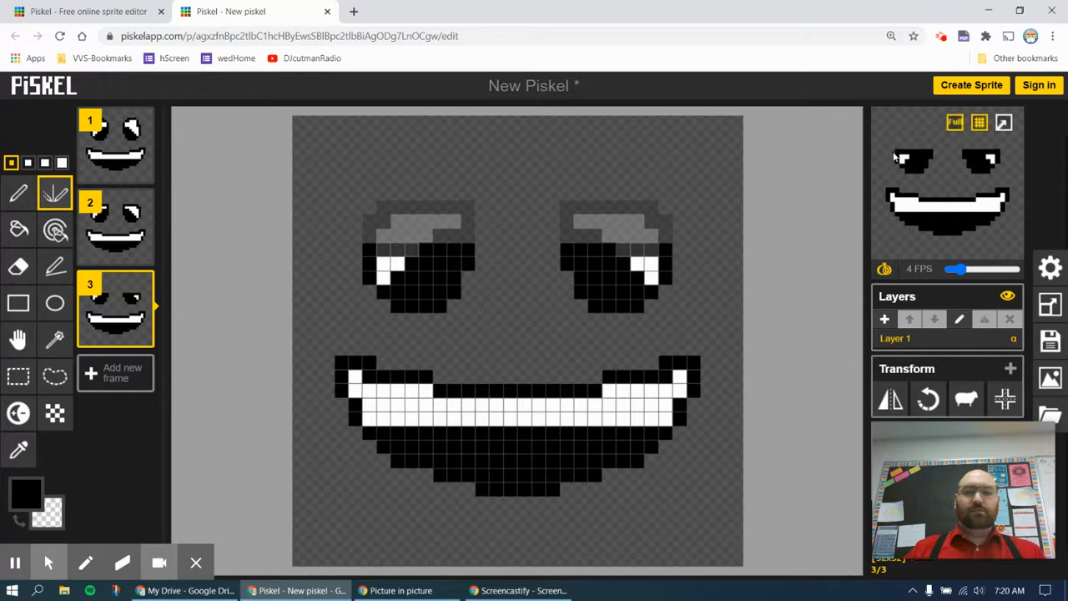
mouse_move(899, 127)
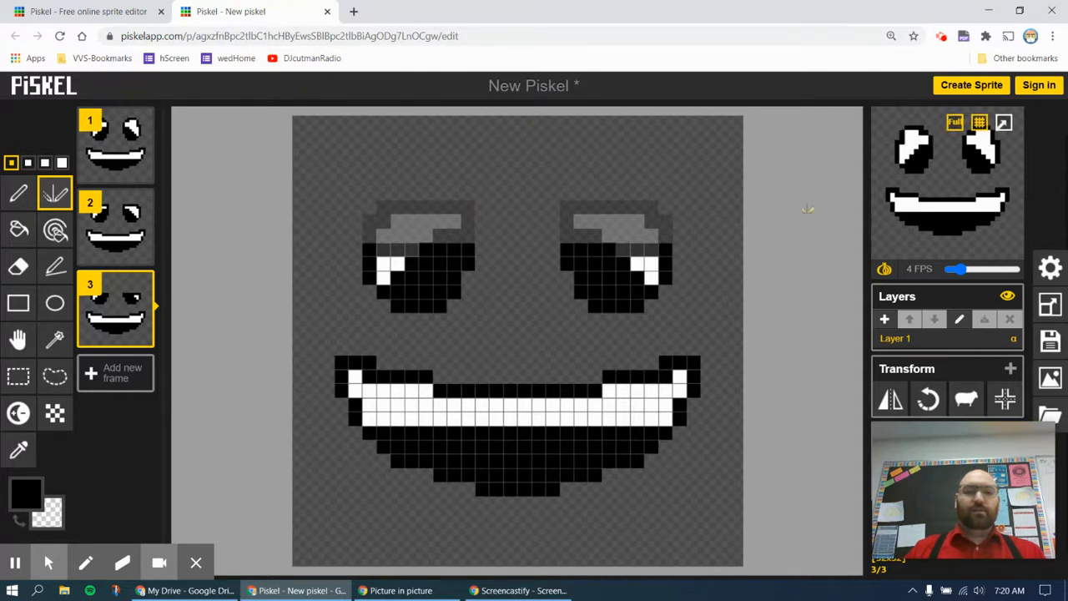
Duplicate the third frame and erase the eyes down to thin curved lines for closed eyes
mouse_move(140, 334)
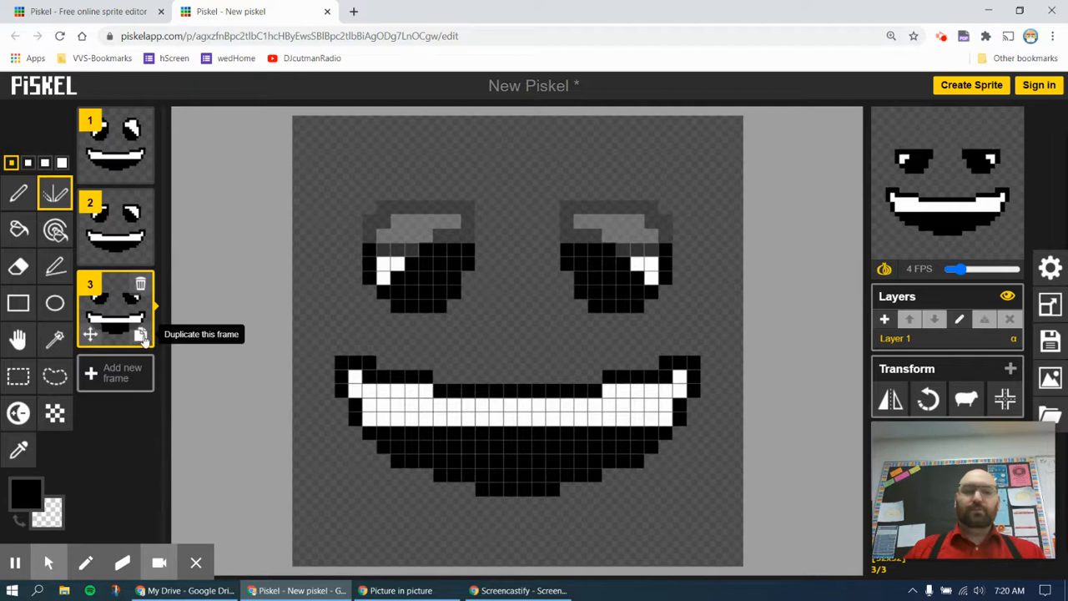
left_click(141, 334)
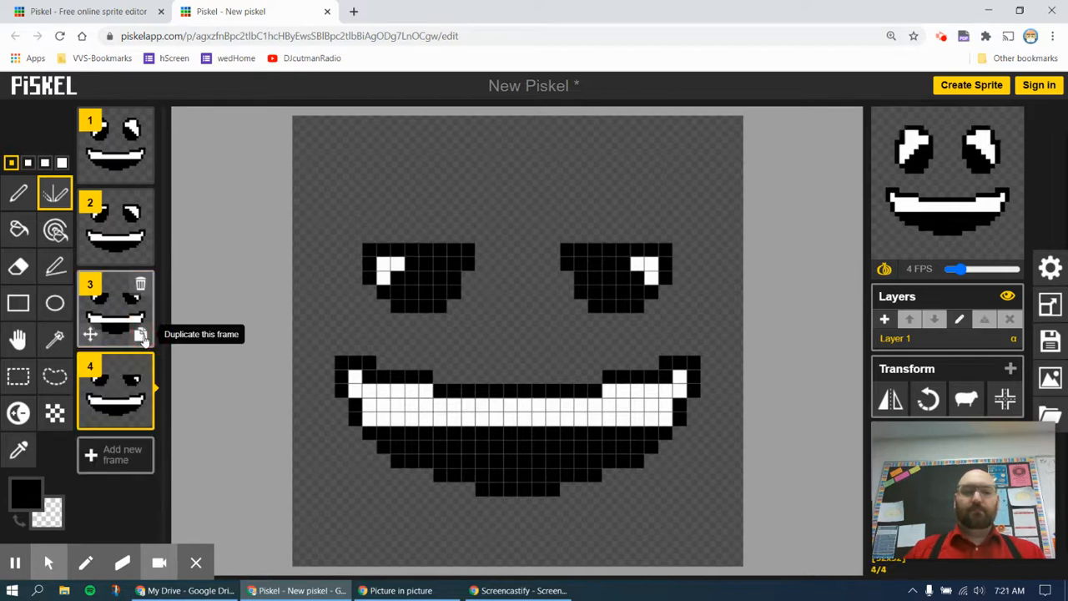
mouse_move(470, 244)
left_mouse_down()
mouse_move(442, 279)
mouse_move(420, 286)
mouse_move(365, 265)
mouse_move(431, 271)
mouse_move(425, 258)
mouse_move(382, 245)
mouse_move(480, 248)
left_mouse_up()
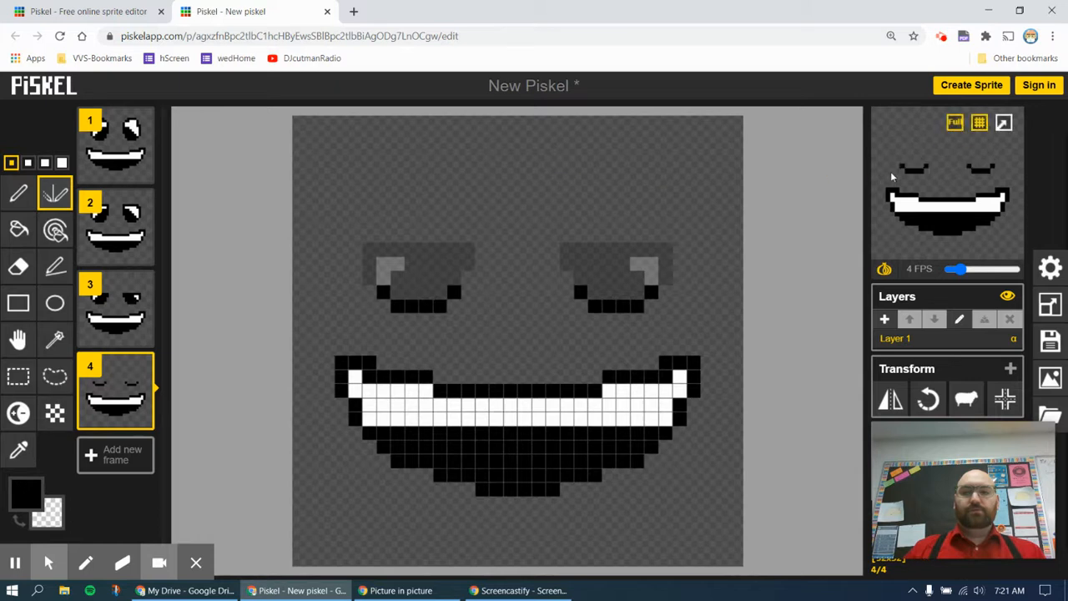
Set the animation speed to 7 FPS and duplicate the closed-eyes fourth frame
left_click(970, 271)
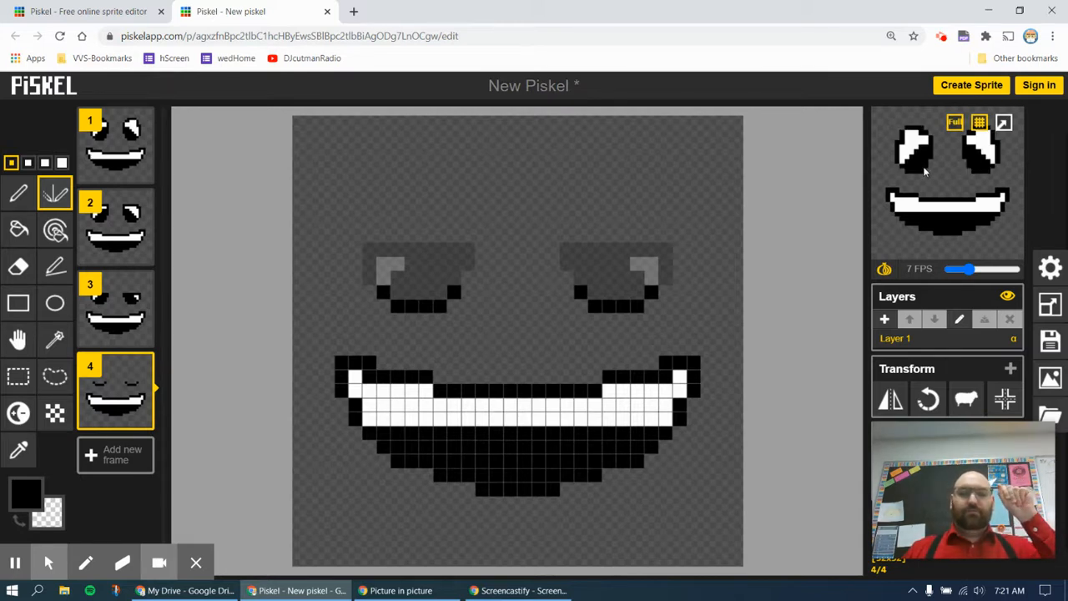
left_click(142, 422)
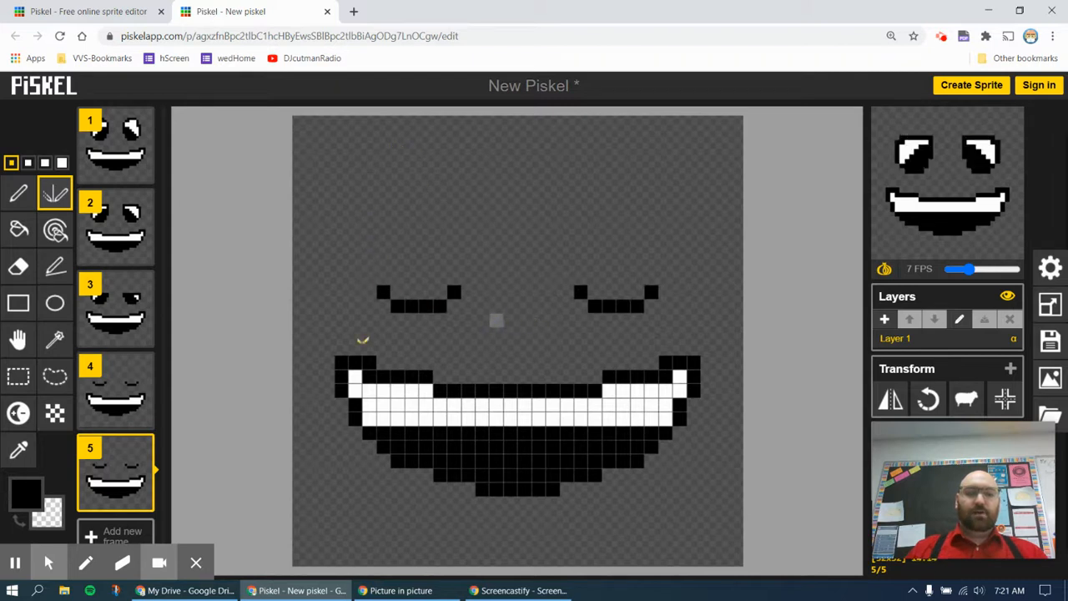
Delete the duplicated closed-eyes fifth frame
mouse_move(118, 167)
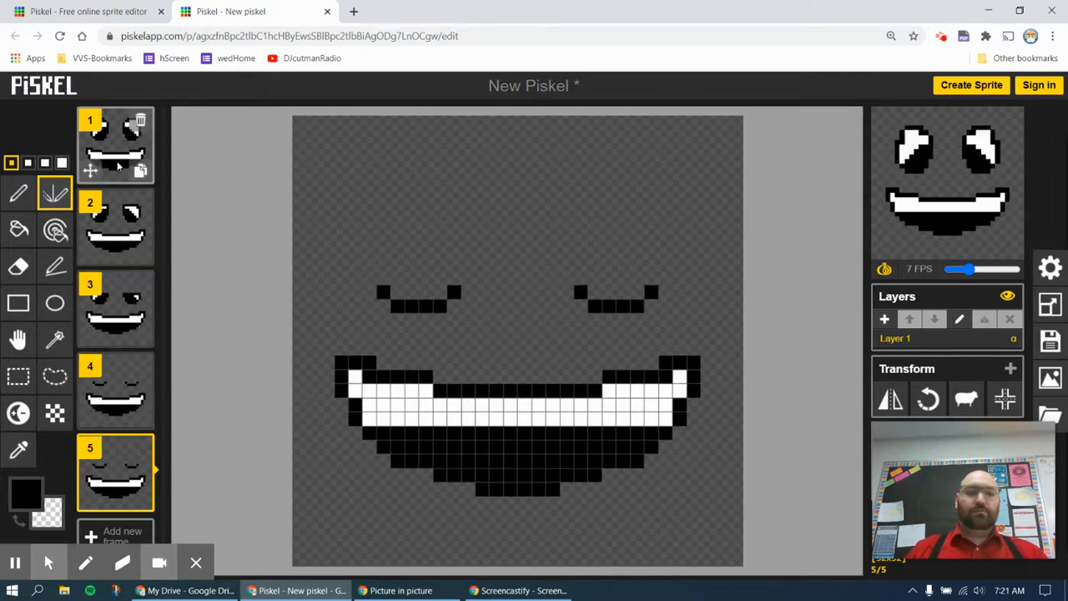
mouse_move(119, 313)
mouse_move(141, 450)
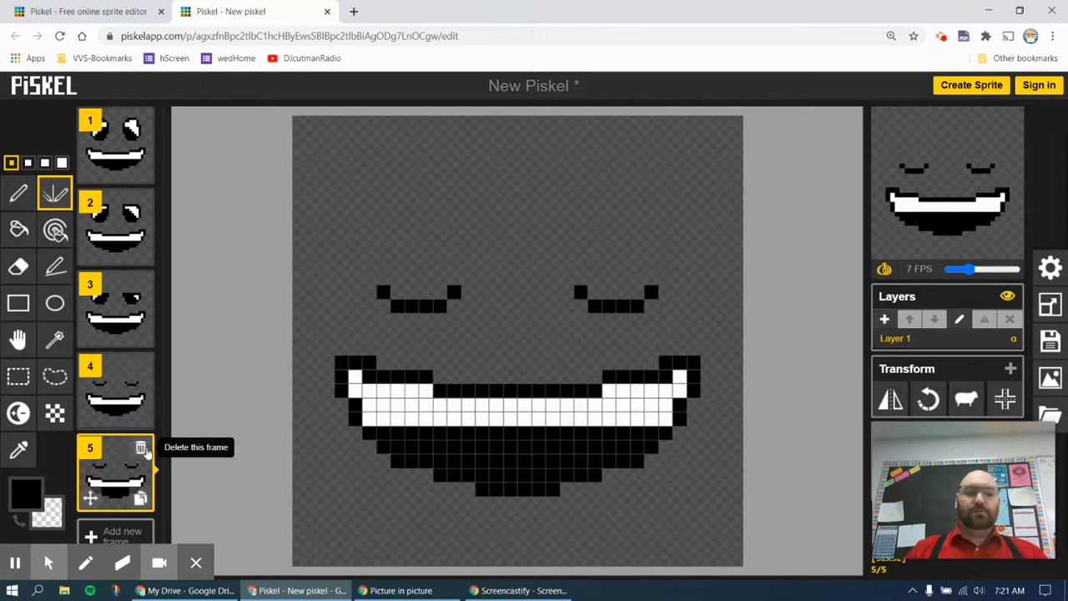
left_click(141, 449)
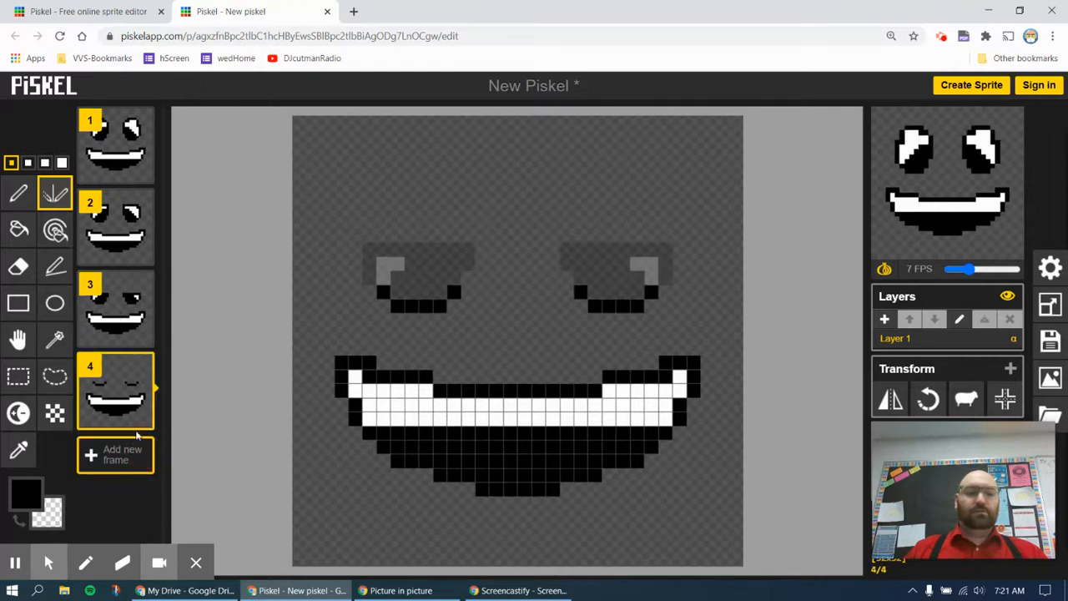
Duplicate the half-closed third frame and move the copy behind the closed-eyes frame as frame 5
mouse_move(117, 293)
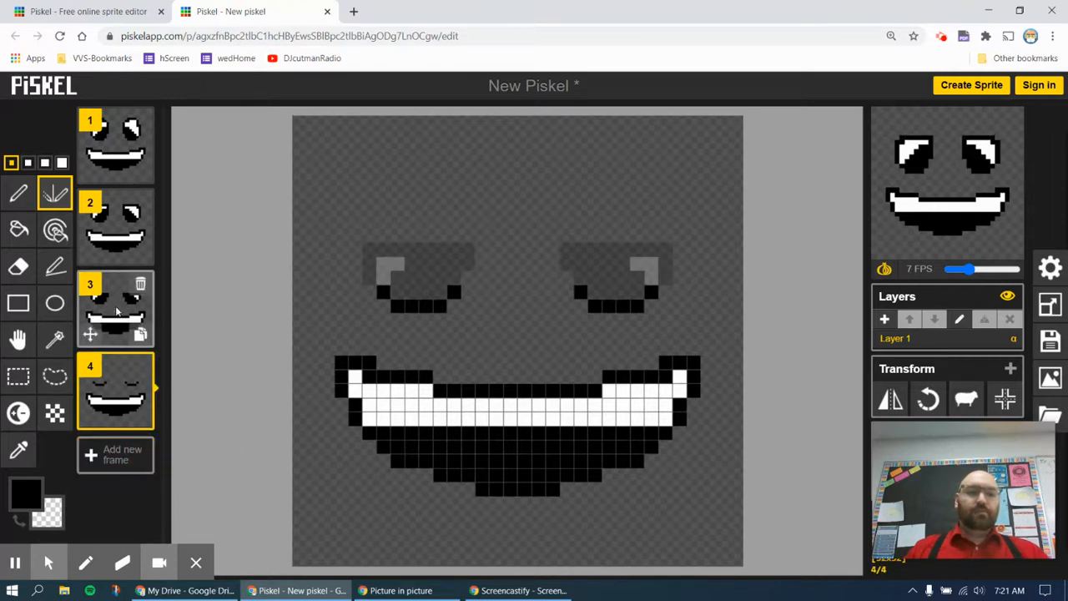
left_click(119, 309)
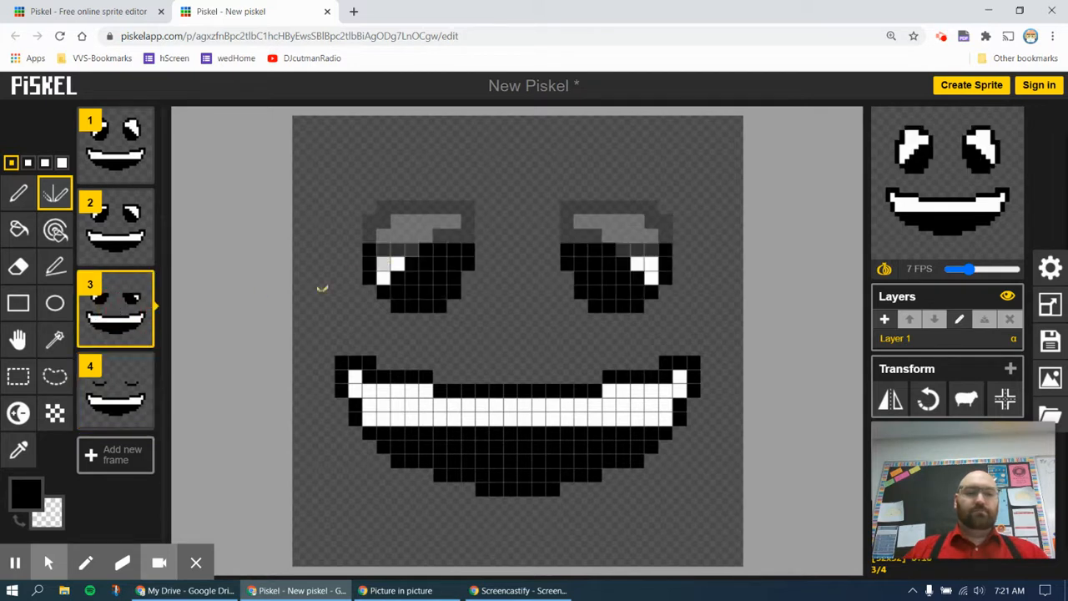
left_click(141, 335)
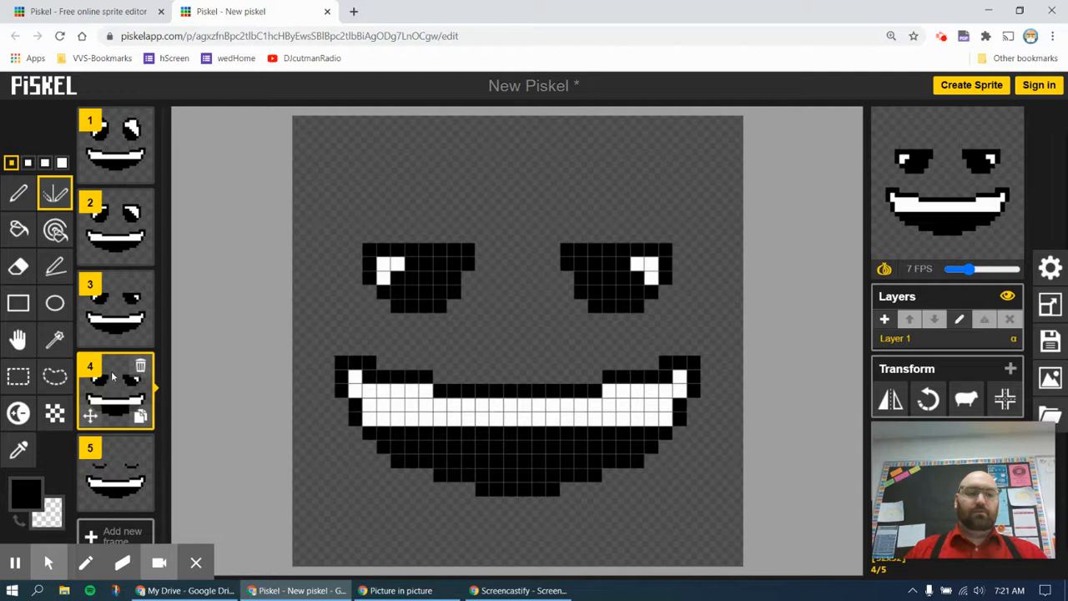
left_click_drag(117, 390, 117, 470)
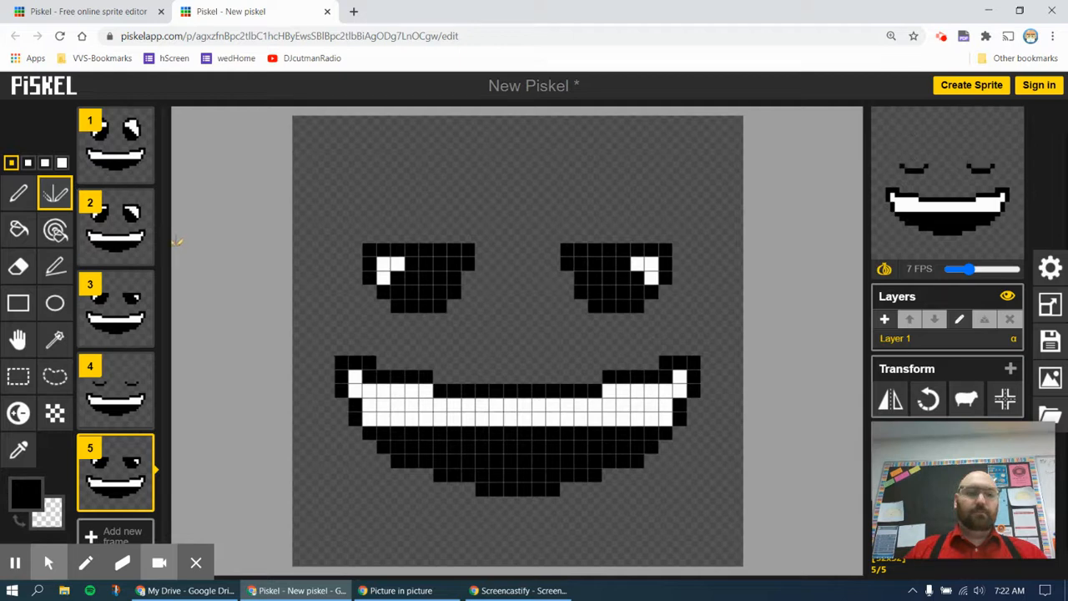
Duplicate the slightly lowered-eyelid second frame and move the copy to the end of the animation as frame 6
left_click(117, 230)
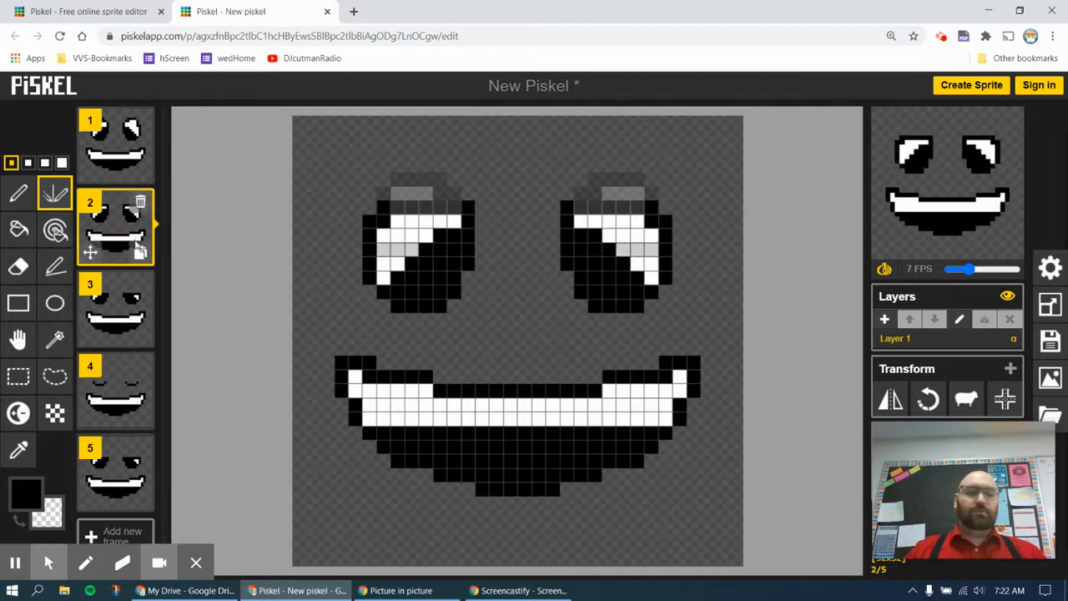
left_click(141, 252)
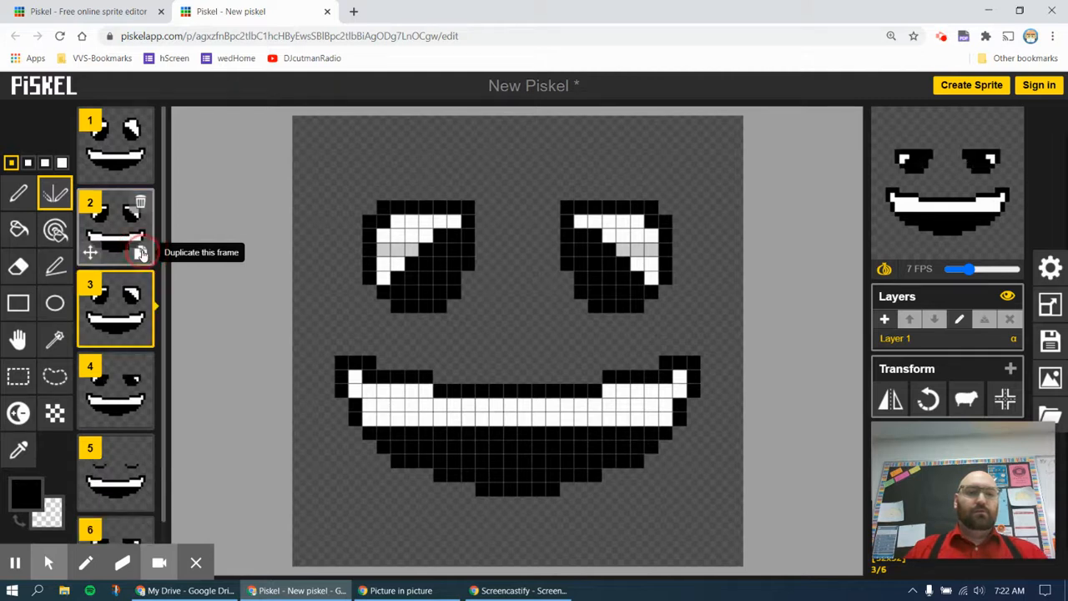
scroll(142, 255, "down", 1)
left_click_drag(124, 249, 114, 486)
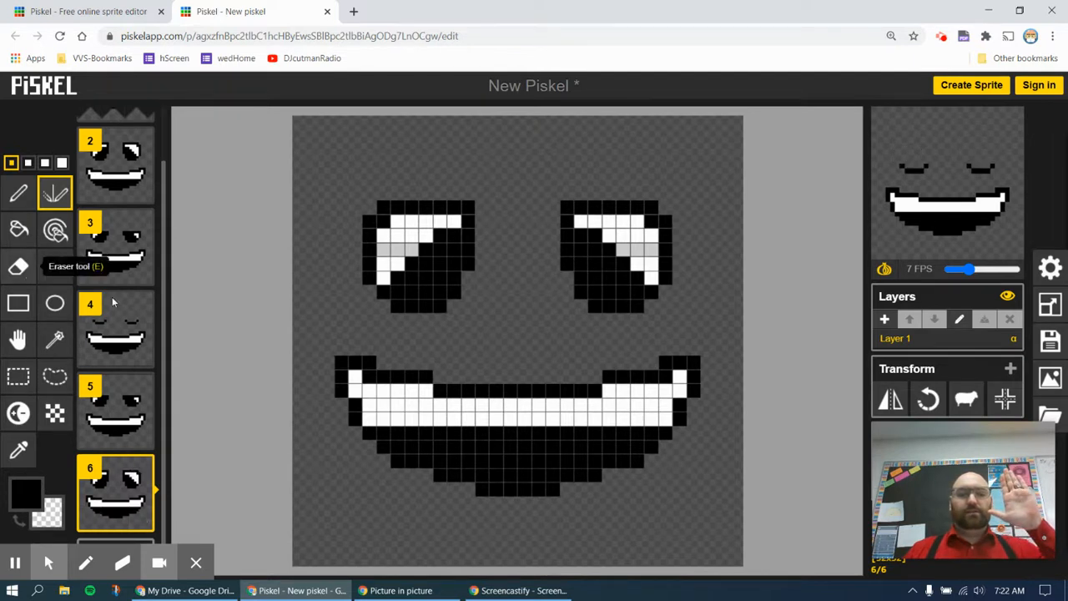
scroll(112, 290, "up", 1)
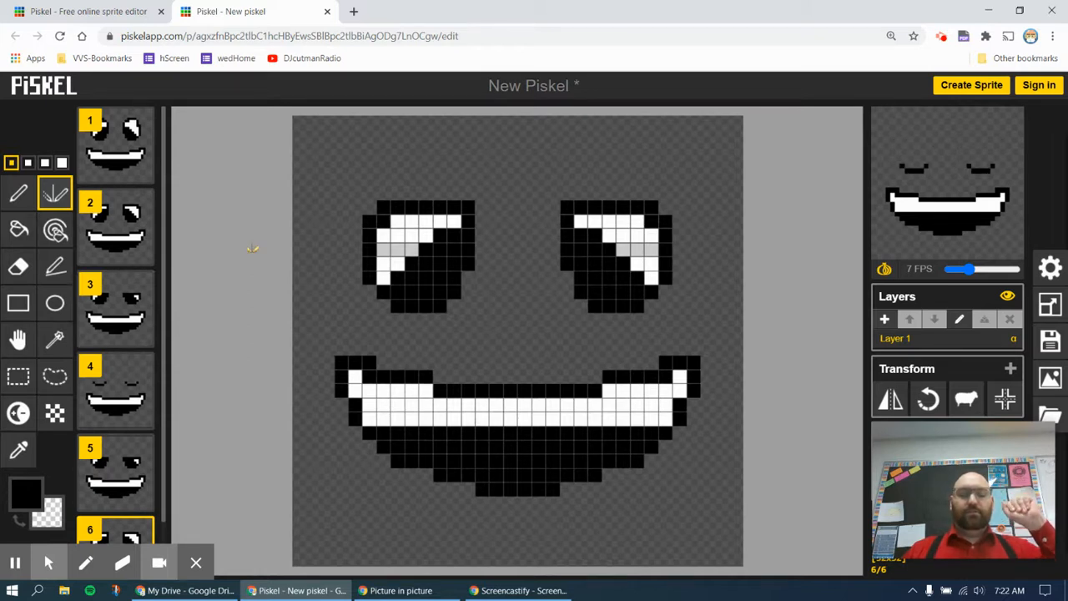
Duplicate the open-eyes first frame four times to hold the open eyes longer before the blink
left_click(111, 147)
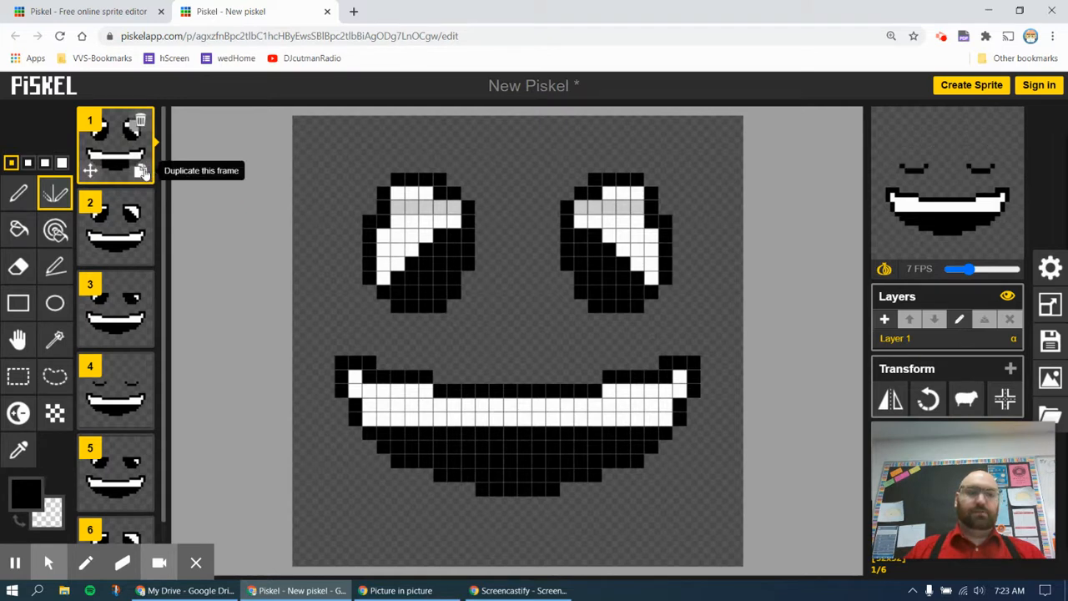
left_click(142, 172)
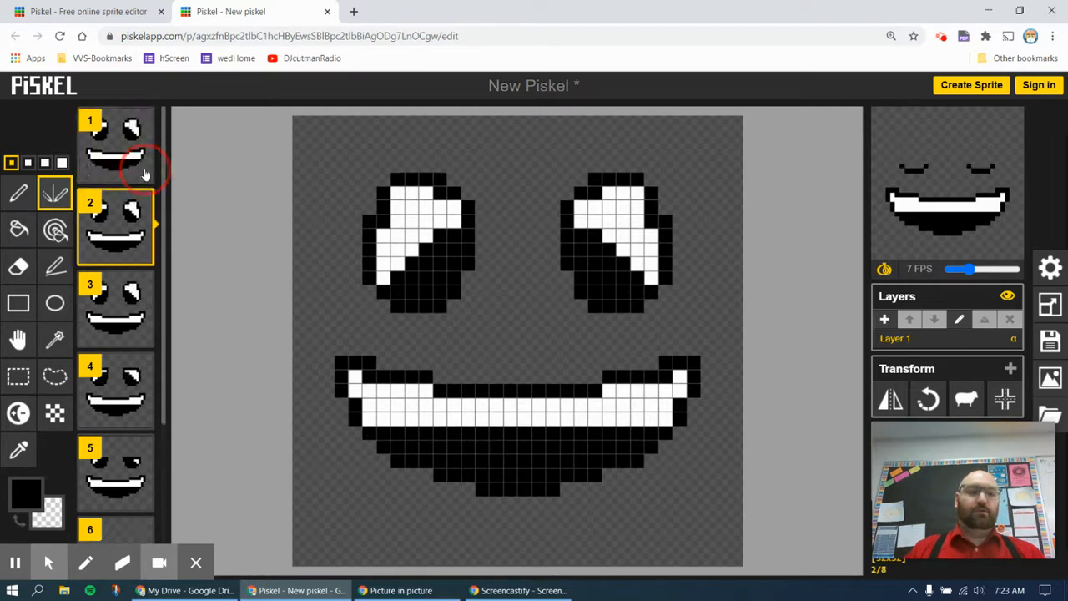
left_click(142, 171)
left_click(142, 171)
left_click(142, 171)
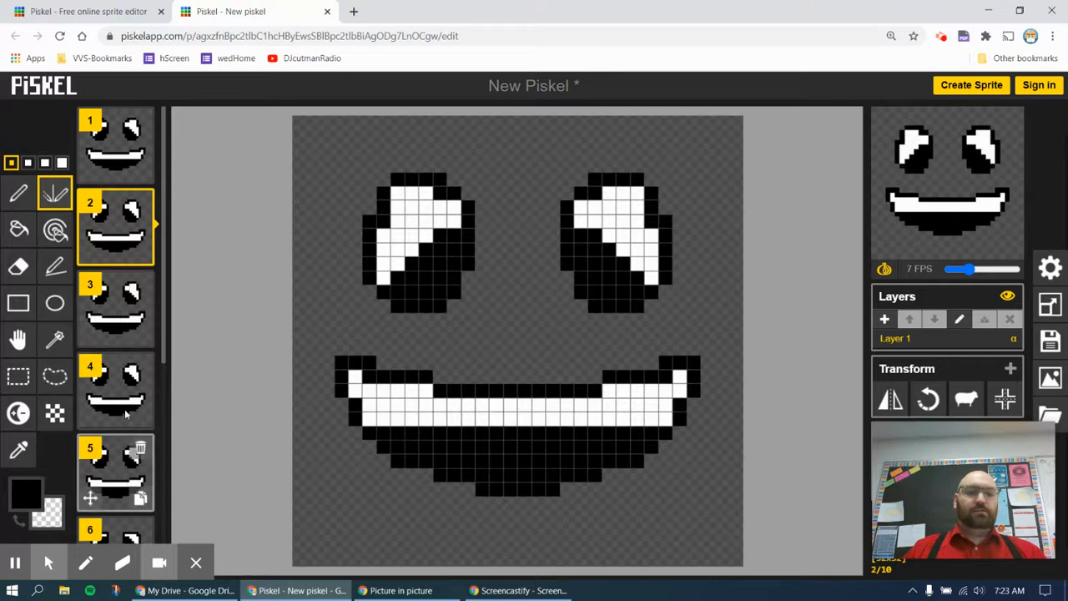
scroll(129, 188, "down", 3)
scroll(129, 188, "down", 1)
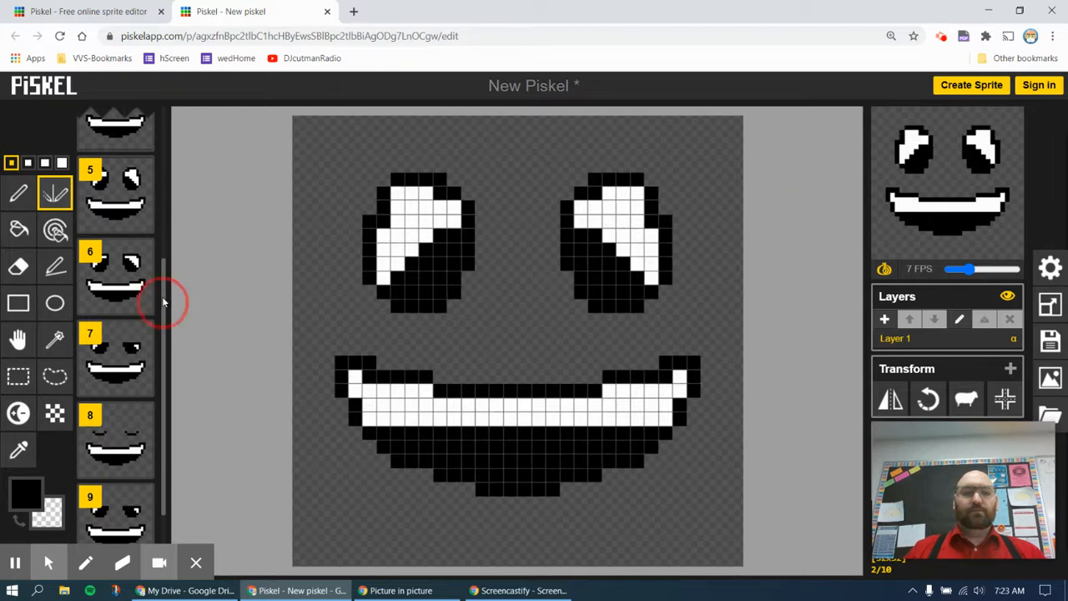
Add five more copies of the open-eyes first frame to lengthen the pause between blinks, and check the frame order
scroll(162, 297, "up", 4)
left_click(141, 171)
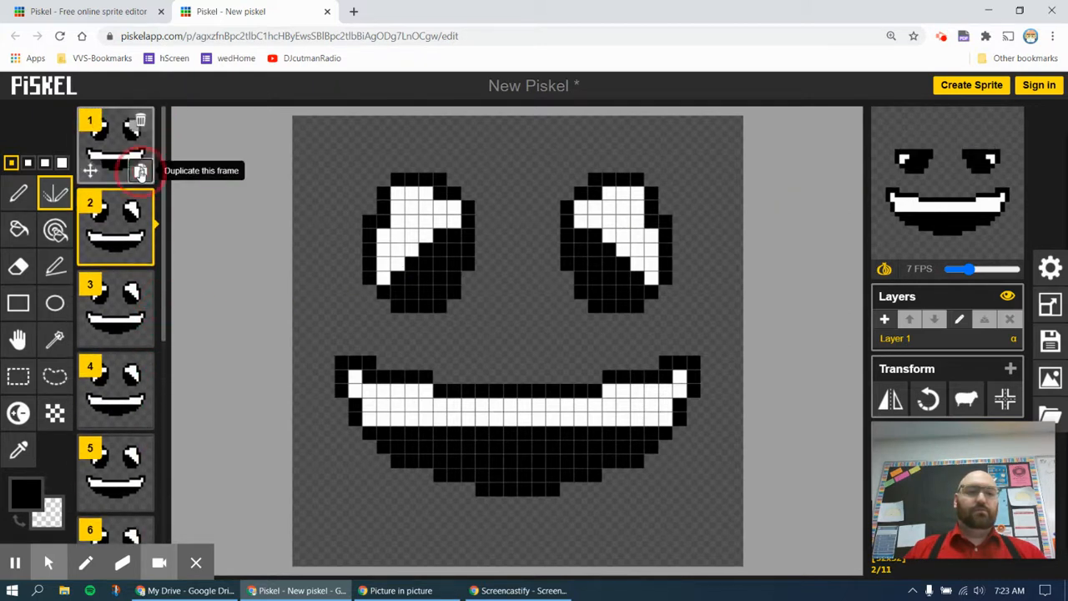
left_click(140, 171)
left_click(141, 171)
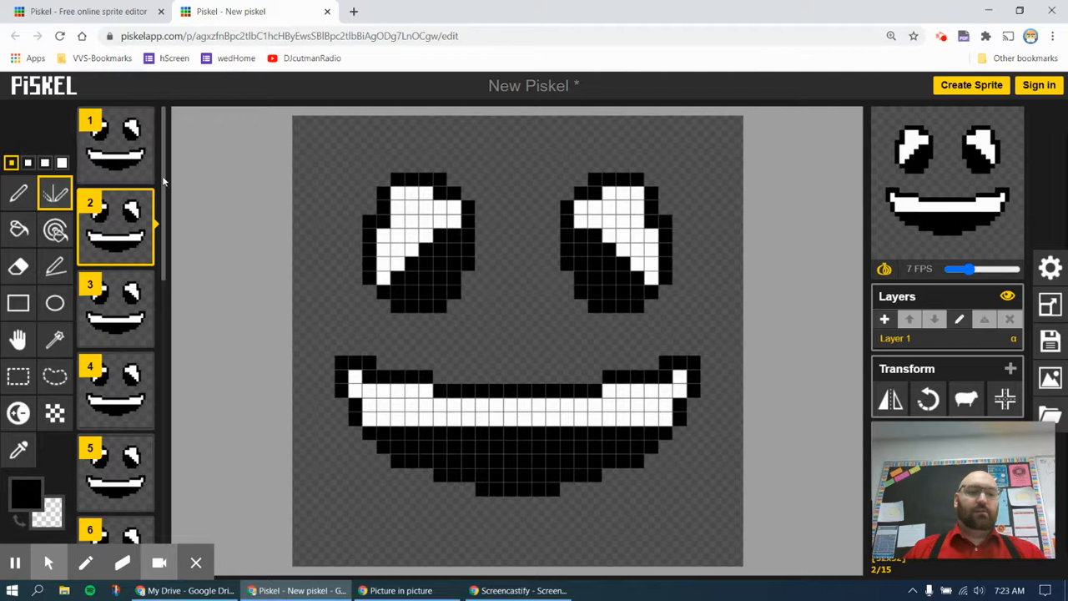
scroll(167, 320, "down", 4)
scroll(167, 367, "down", 3)
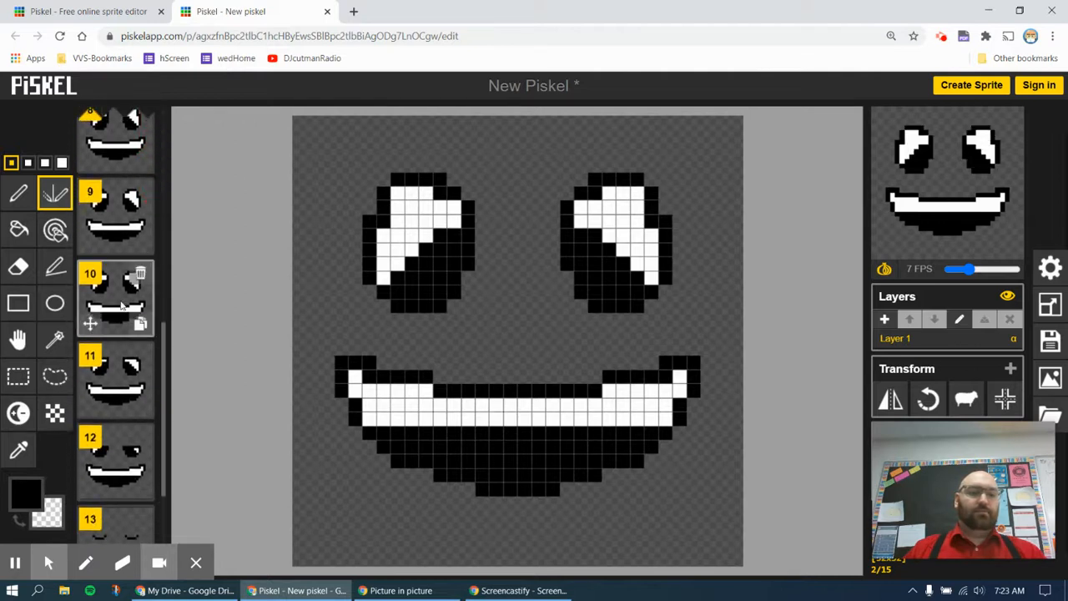
left_click_drag(167, 346, 177, 117)
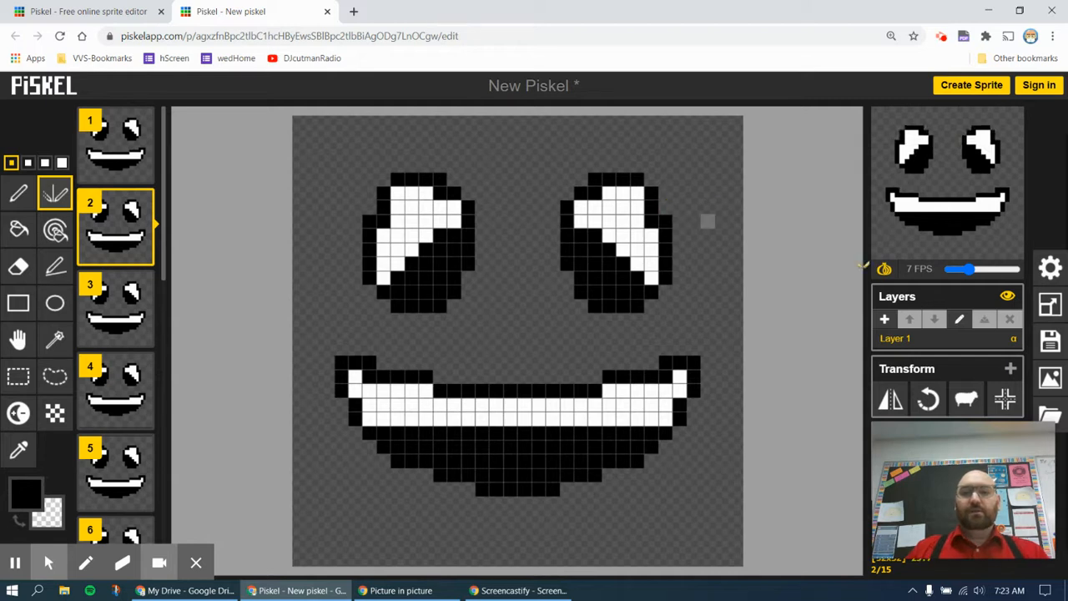
Export the animation as a repeatedly looping animated GIF at 32.0x scale, download it, and close the export options
left_click(1053, 380)
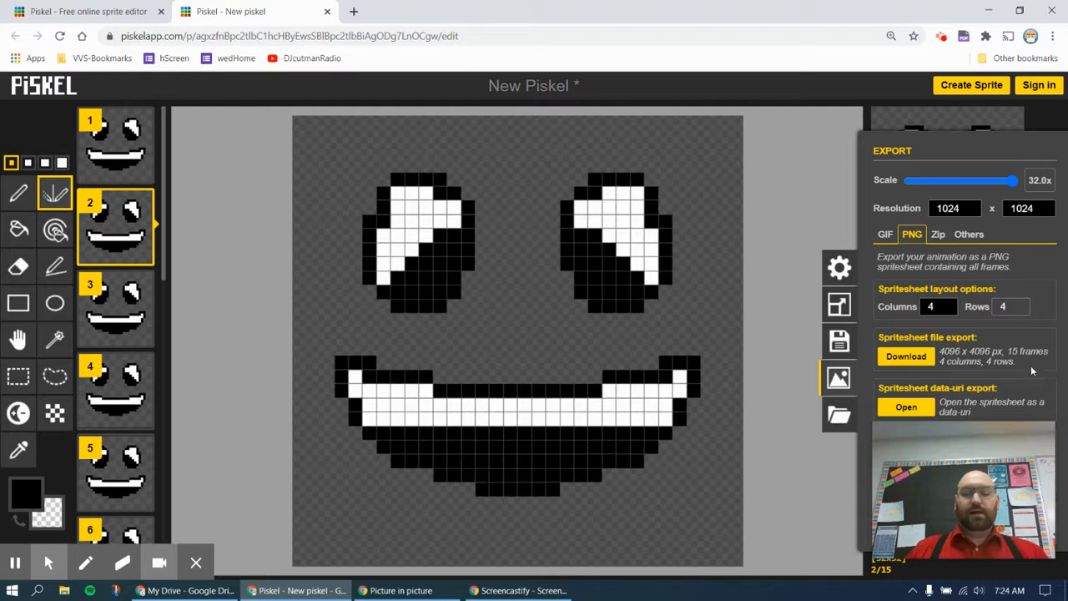
left_click(885, 237)
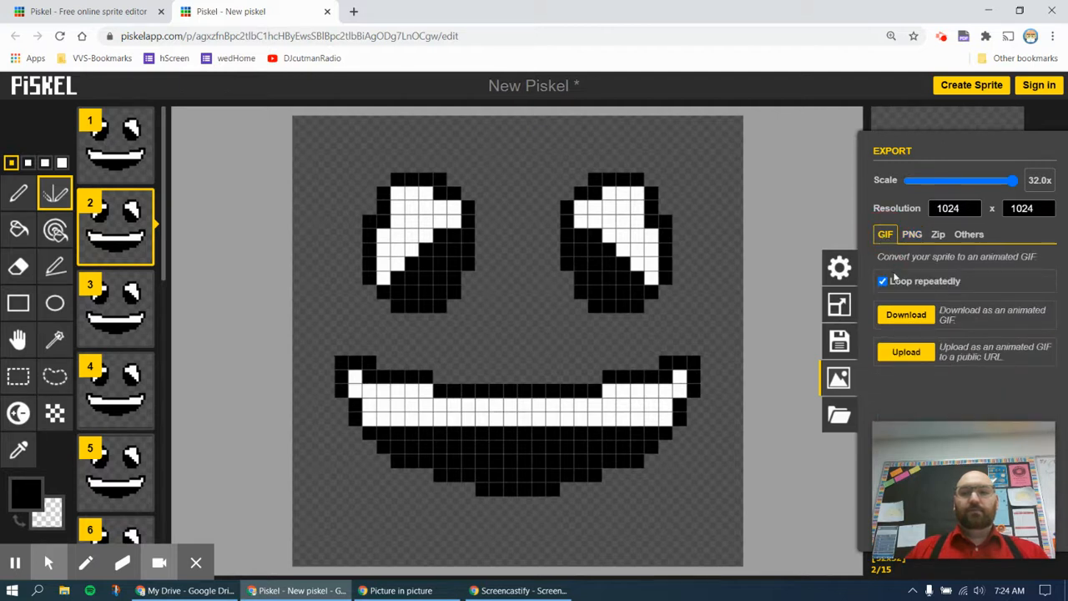
left_click(906, 315)
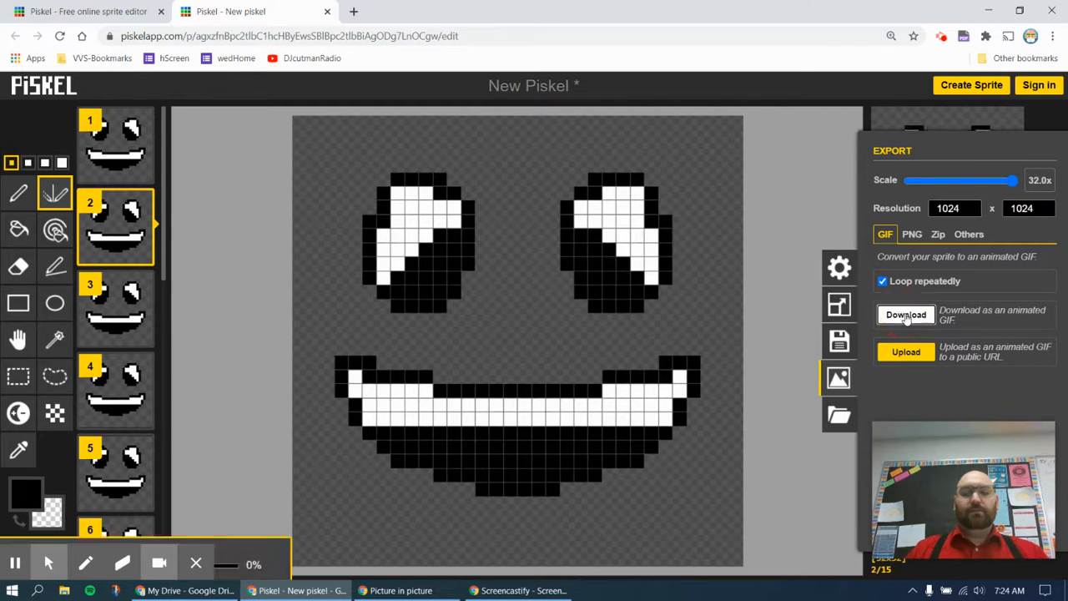
mouse_move(277, 553)
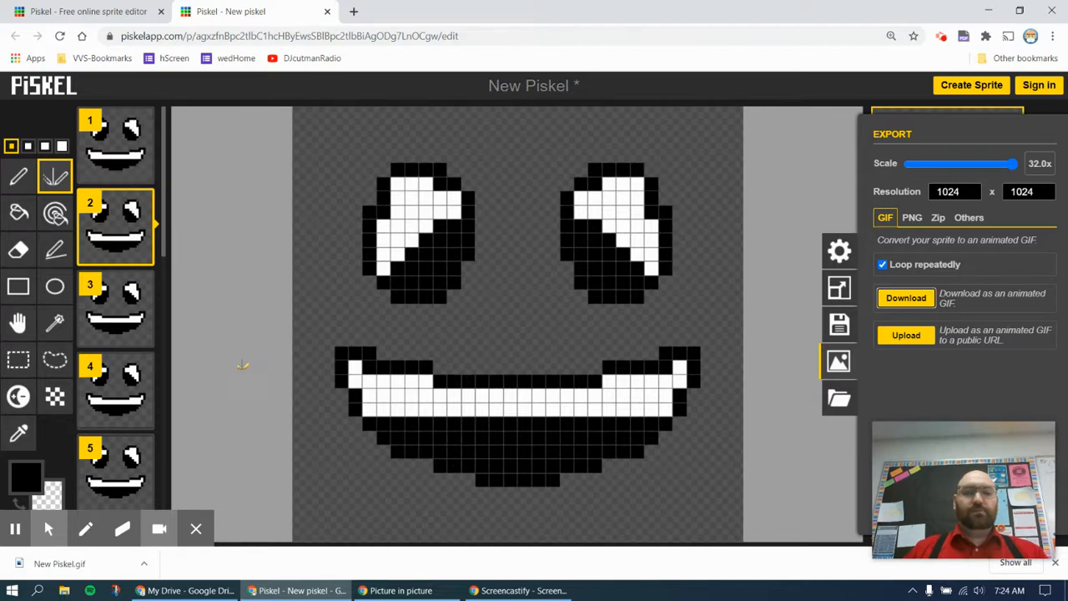
left_click(839, 362)
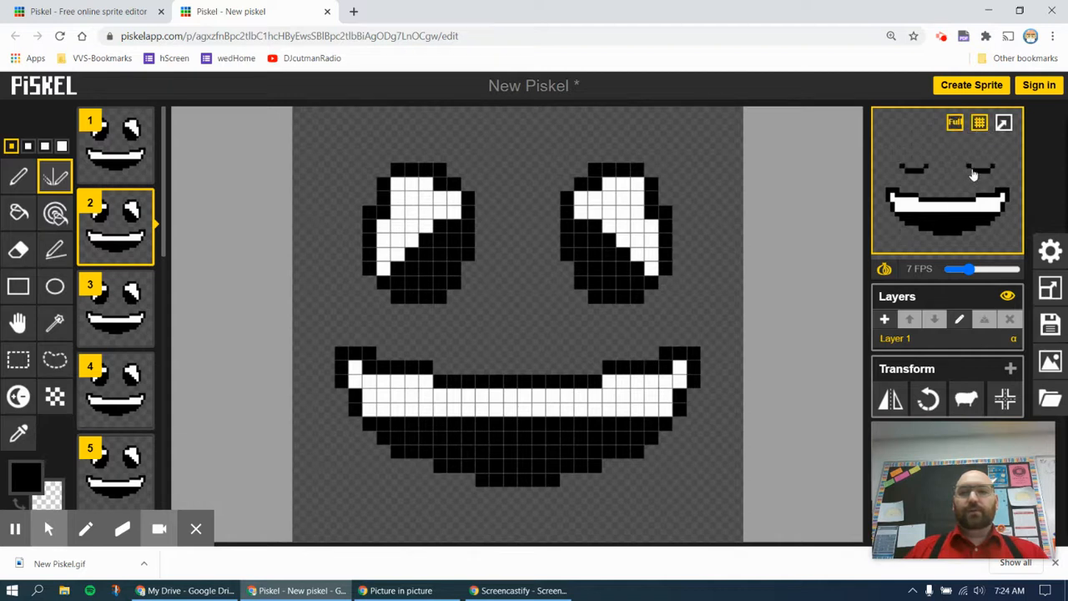
View the animation preview at its original 1x size and return it to the full-size preview
mouse_move(956, 125)
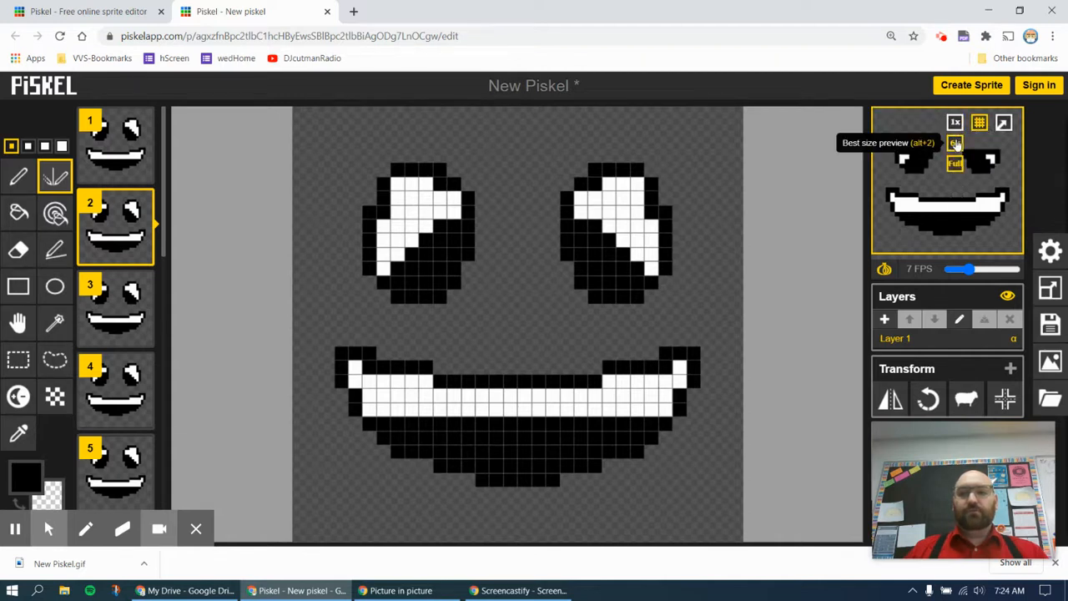
left_click(956, 123)
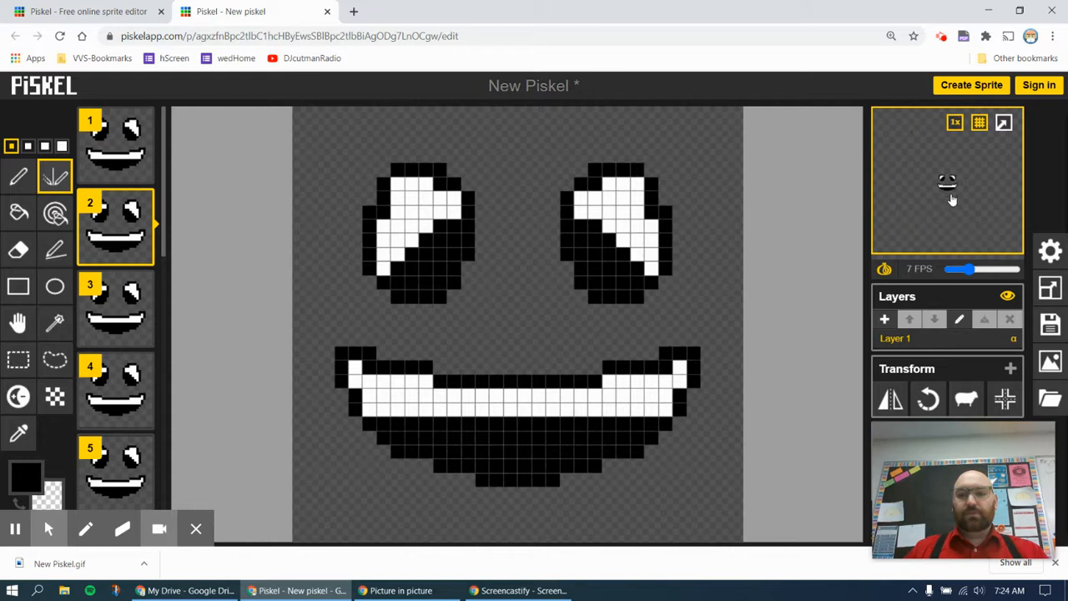
mouse_move(957, 124)
left_click(956, 164)
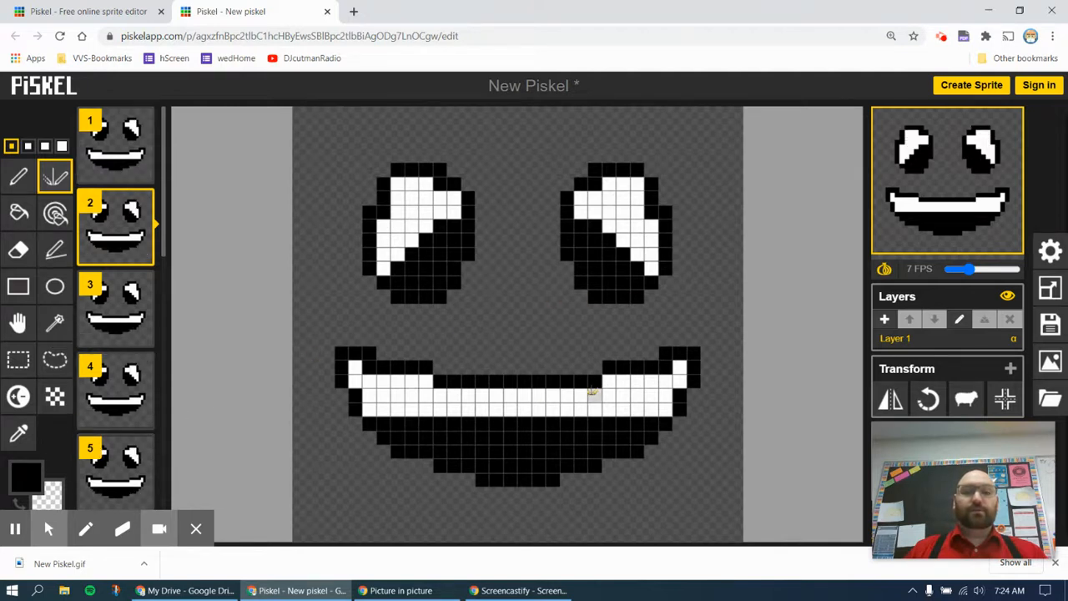
Reopen the export options to review the animated GIF download settings
left_click(1052, 366)
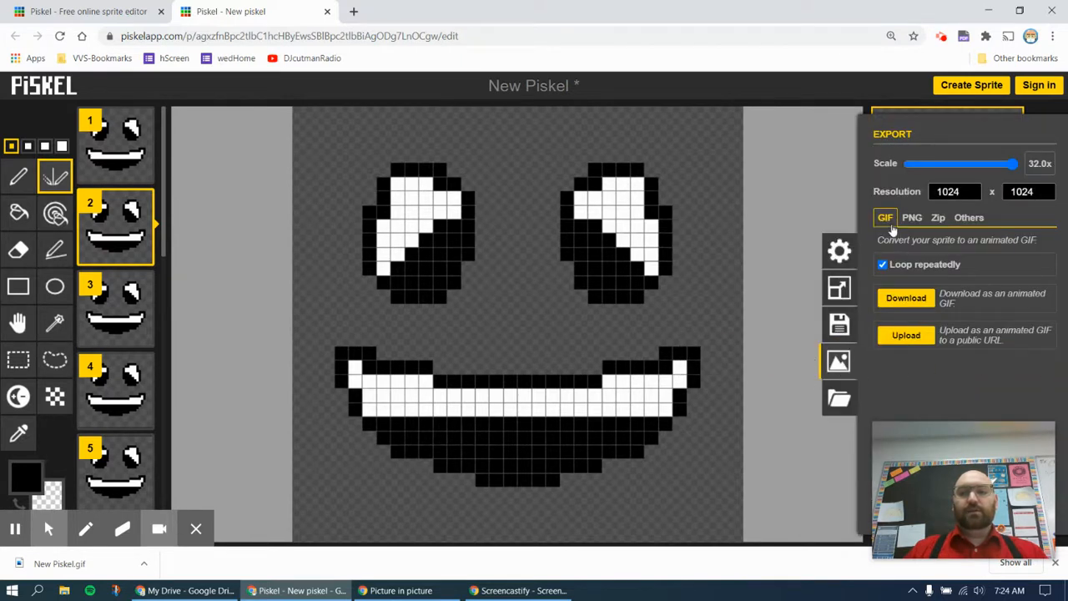
left_click(898, 295)
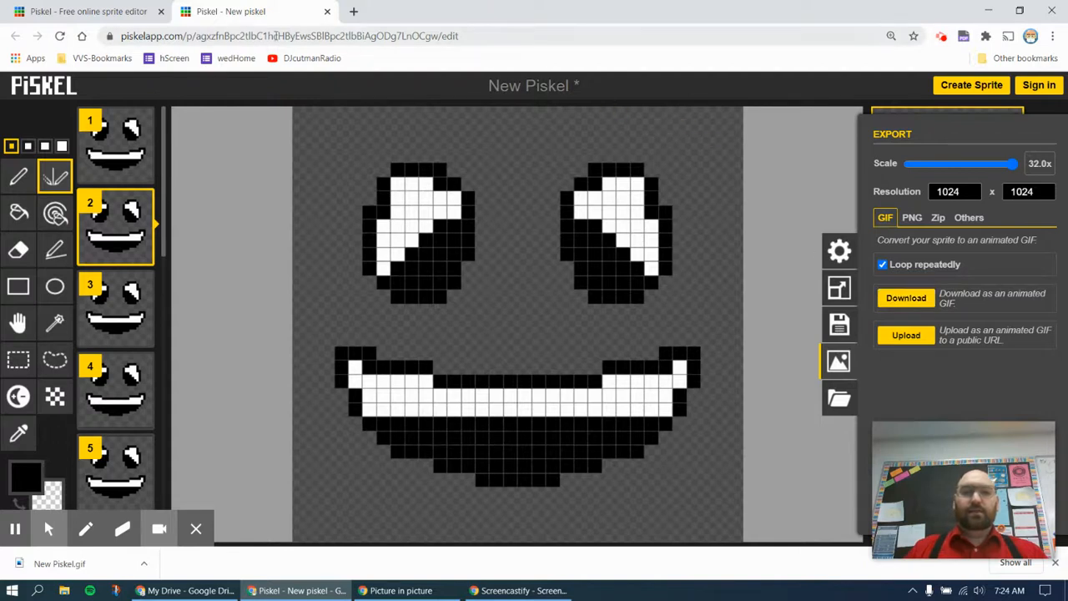